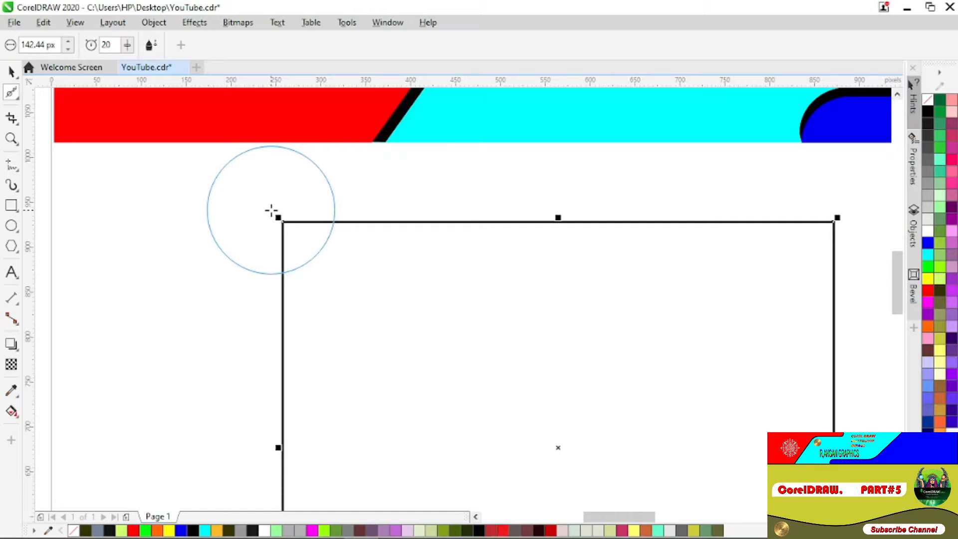
Step: Round the rectangle's upper-left and upper-right corners with the Smooth tool
{"action": "left_click_drag", "start_coordinate": [271, 210], "coordinate": [308, 239]}
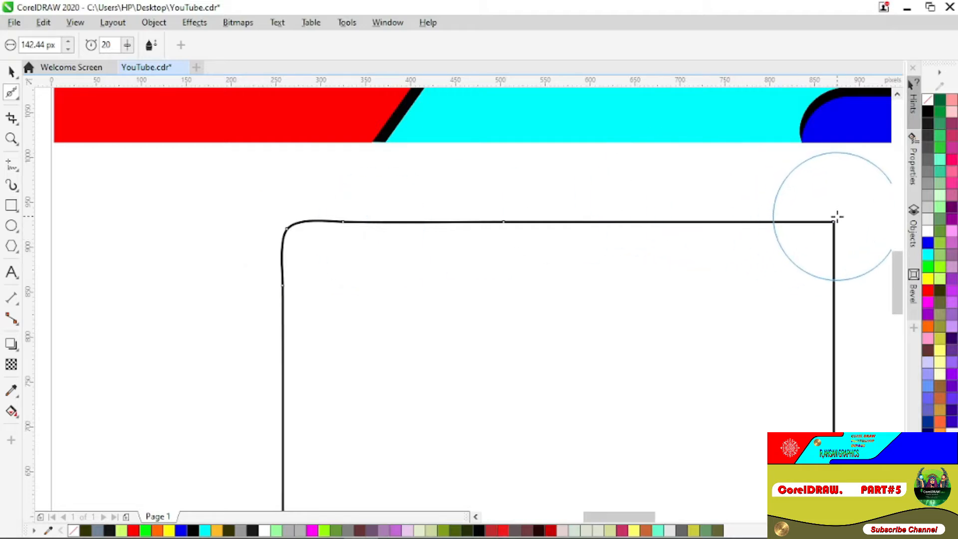
{"action": "left_click_drag", "start_coordinate": [838, 216], "coordinate": [785, 264]}
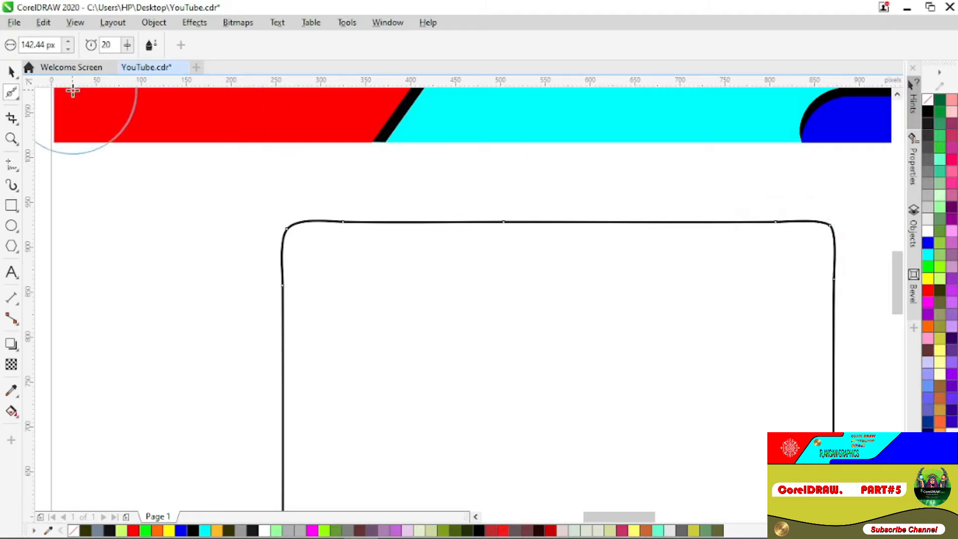
Step: Smear two pointed notches into the shape's upper edge, an outward spike from its left edge, and a slight dip near the upper-left corner
{"action": "left_click", "coordinate": [18, 98]}
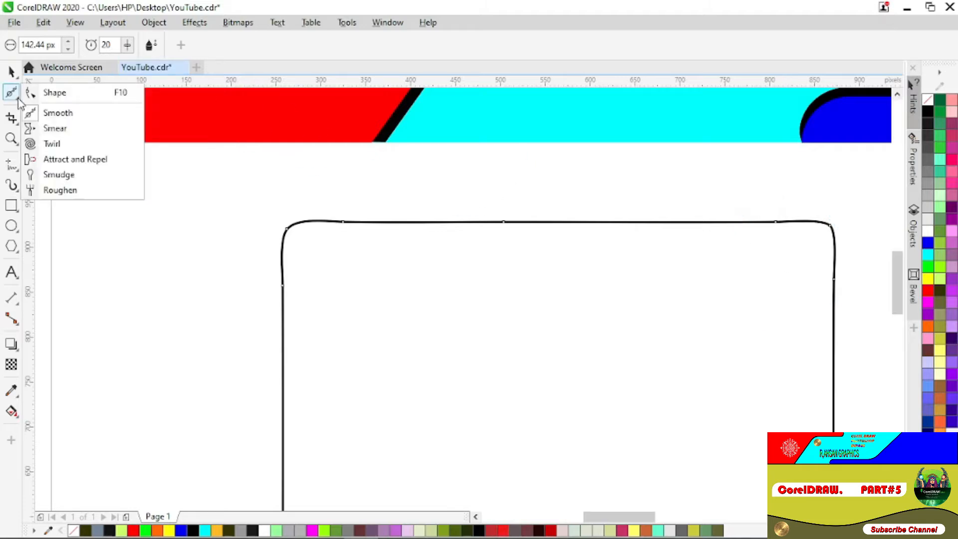
{"action": "left_click", "coordinate": [55, 129]}
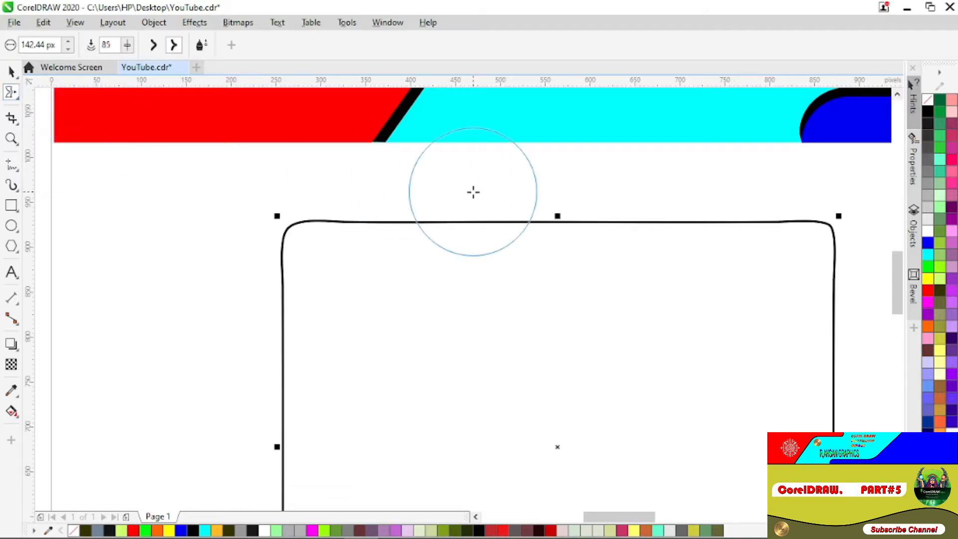
{"action": "left_click_drag", "start_coordinate": [480, 210], "coordinate": [479, 255]}
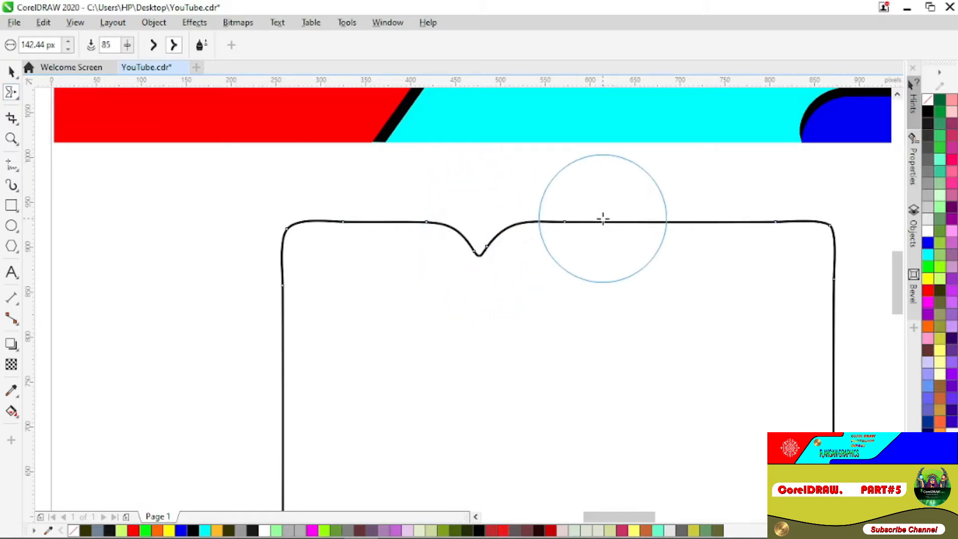
{"action": "left_click_drag", "start_coordinate": [603, 219], "coordinate": [603, 291]}
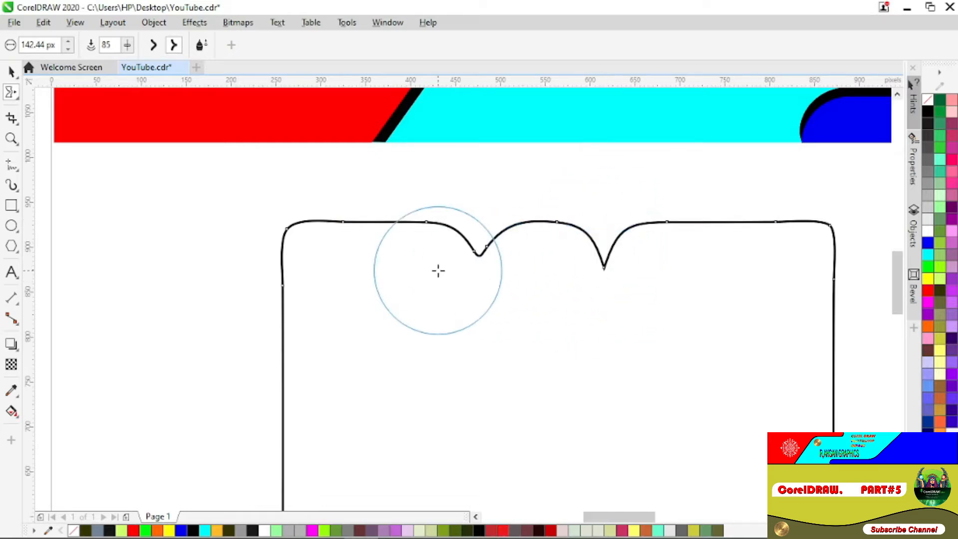
{"action": "left_click_drag", "start_coordinate": [309, 303], "coordinate": [203, 310]}
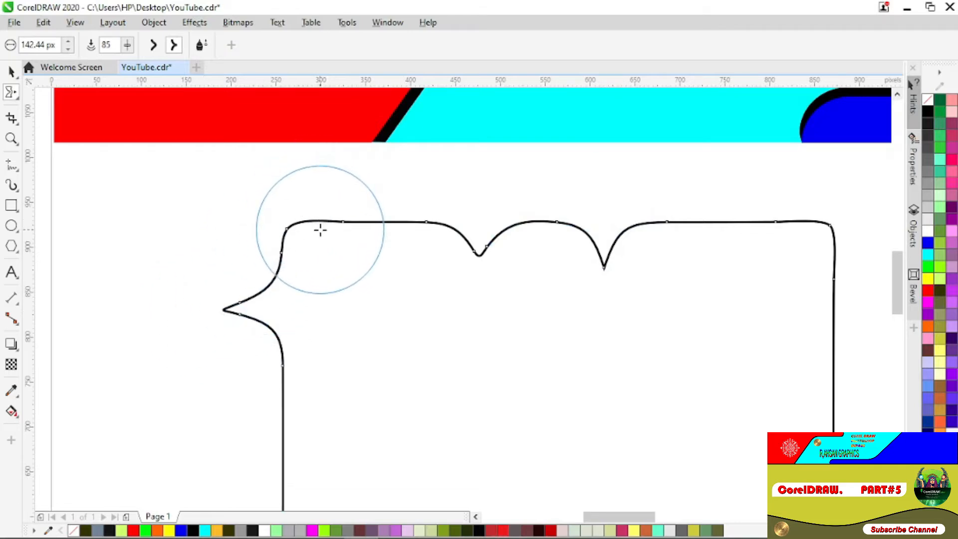
{"action": "left_click_drag", "start_coordinate": [320, 230], "coordinate": [331, 319]}
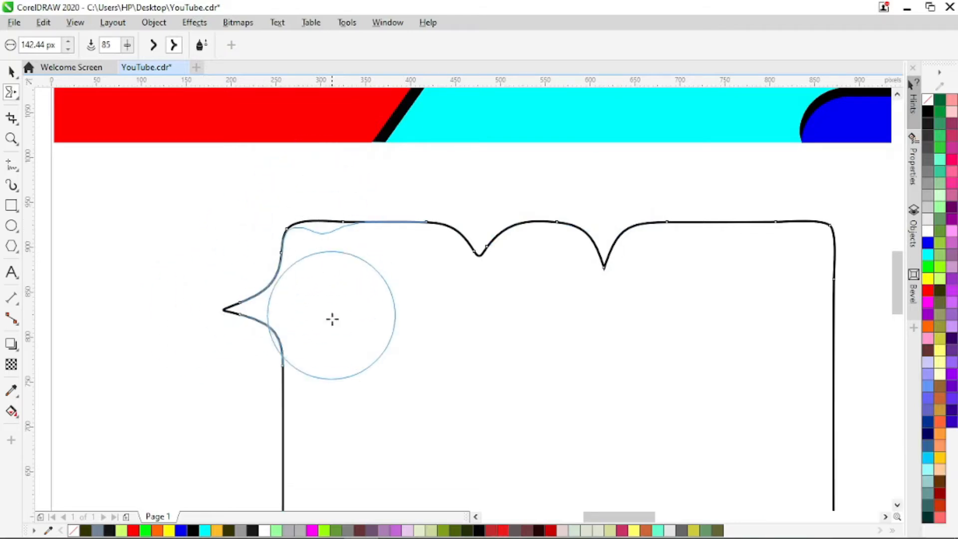
Step: Twist the shape's upper-right corner into a spiral with the Twirl tool
{"action": "left_click", "coordinate": [18, 99]}
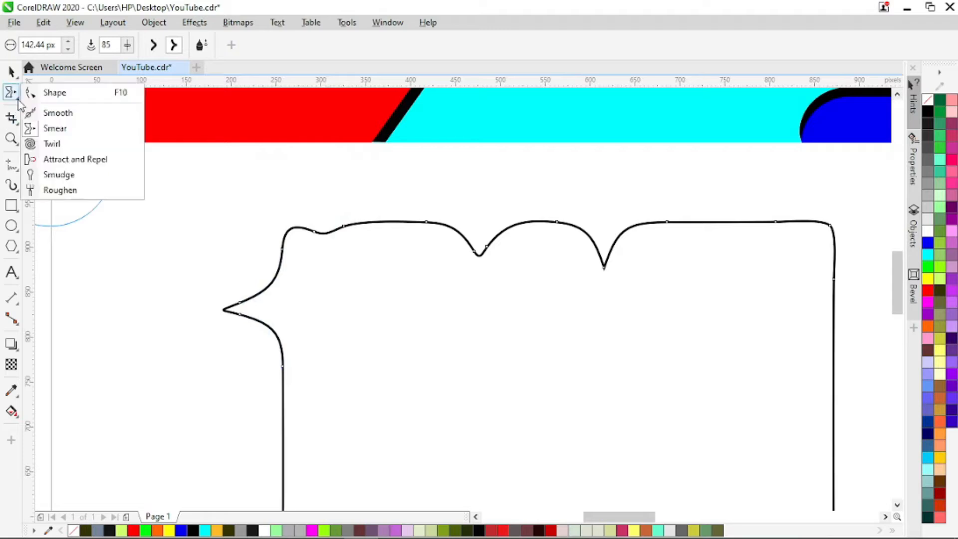
{"action": "left_click", "coordinate": [55, 149]}
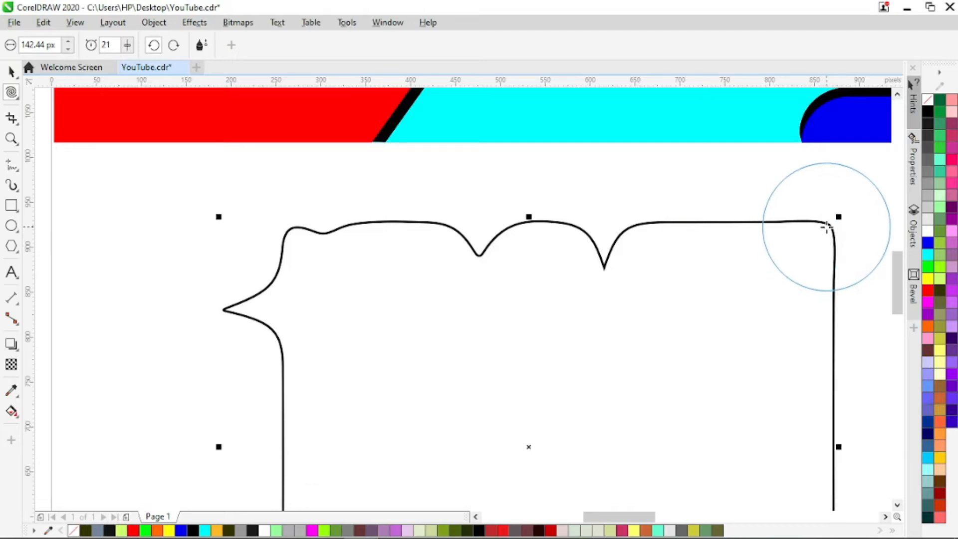
{"action": "left_click_drag", "start_coordinate": [826, 226], "coordinate": [827, 222]}
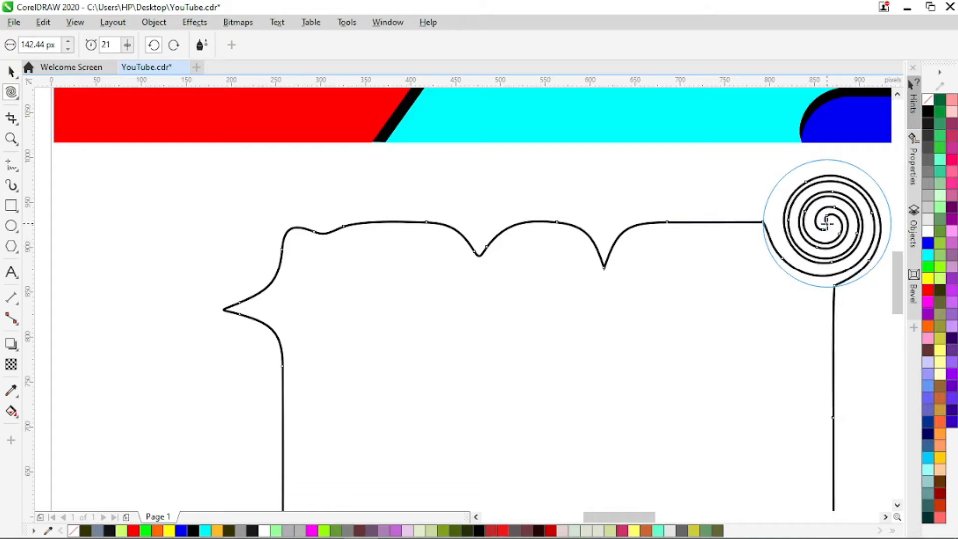
Step: Try a red fill and no outline on the twirled shape, and restore its unfilled black outline
{"action": "left_click", "coordinate": [926, 293]}
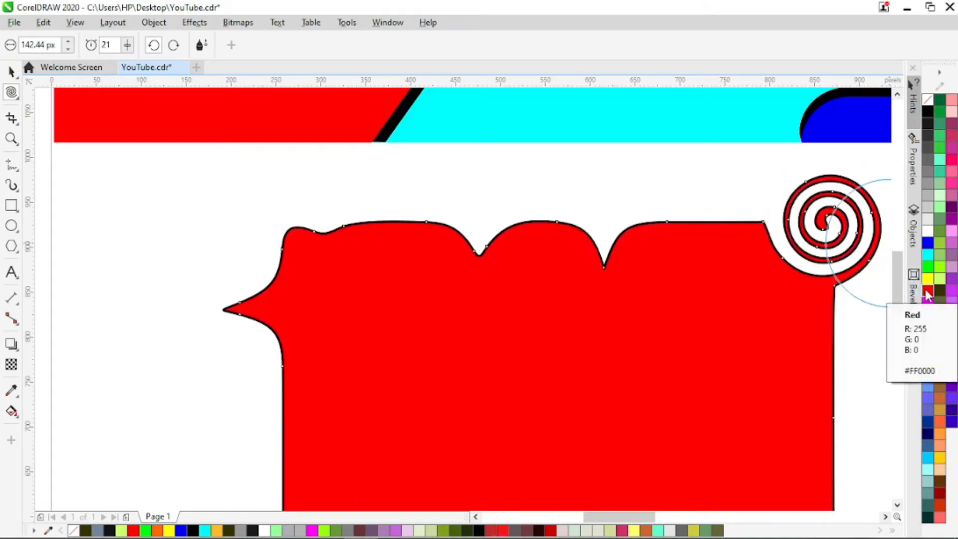
{"action": "left_click", "coordinate": [942, 104]}
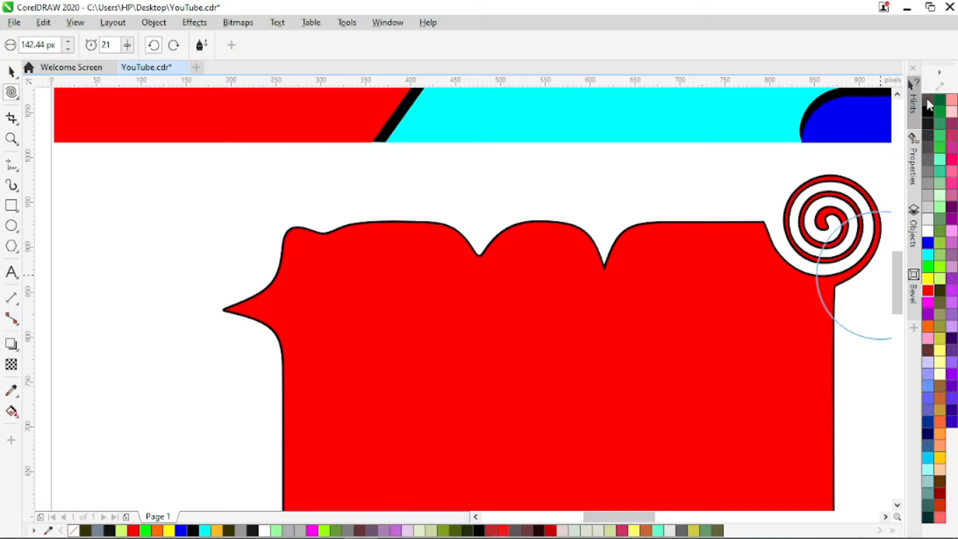
{"action": "left_click", "coordinate": [927, 98]}
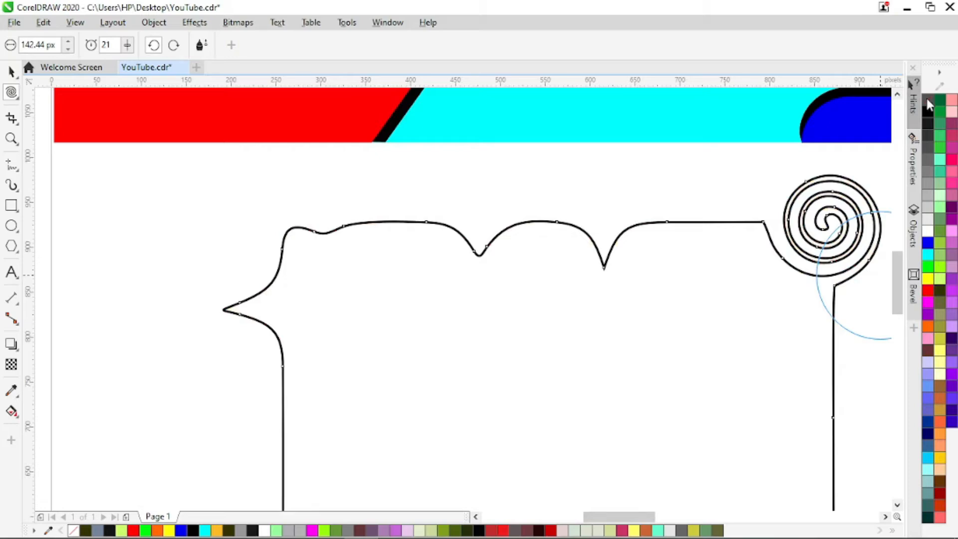
{"action": "right_click", "coordinate": [928, 97]}
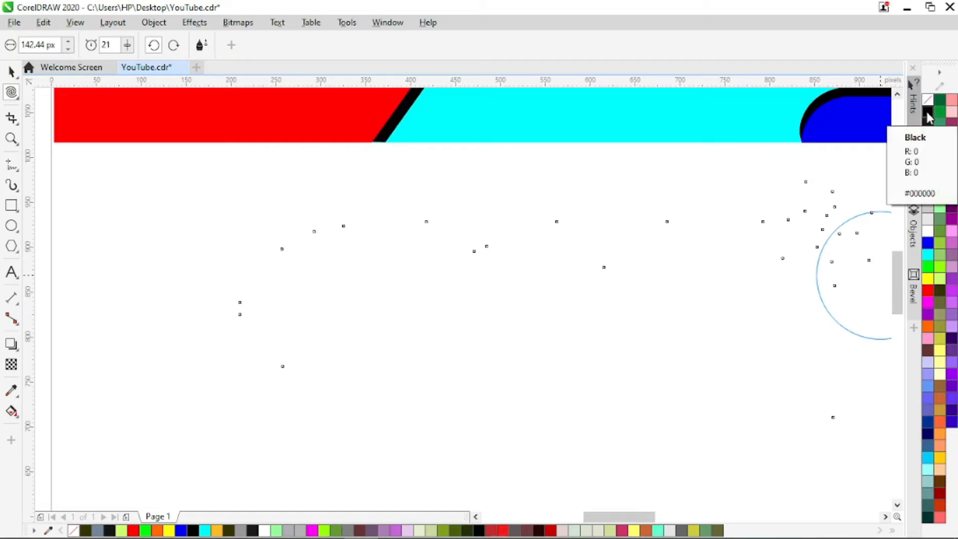
{"action": "right_click", "coordinate": [927, 112]}
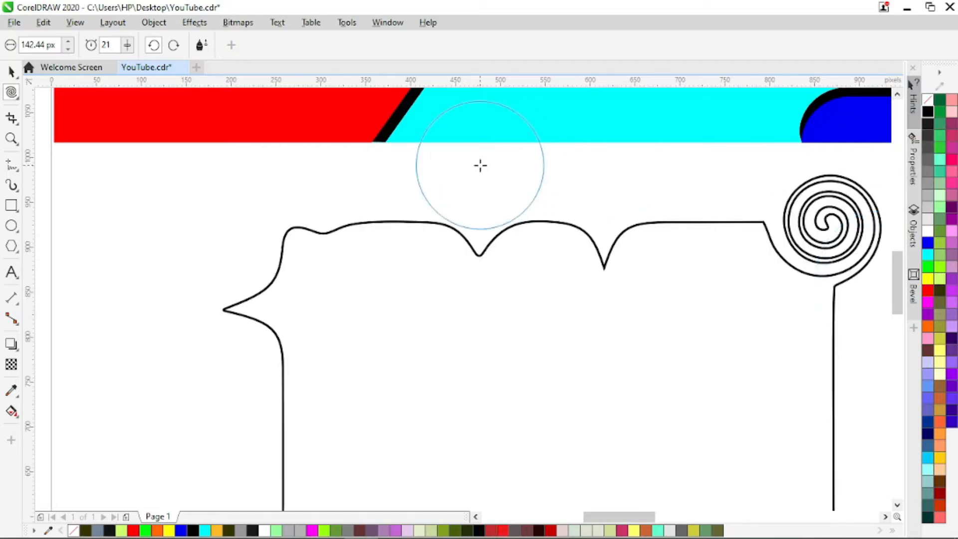
Step: Distort the shape with Attract and Repel, using Attract mode on its upper edge and Repel mode on its left edge
{"action": "left_click", "coordinate": [20, 101]}
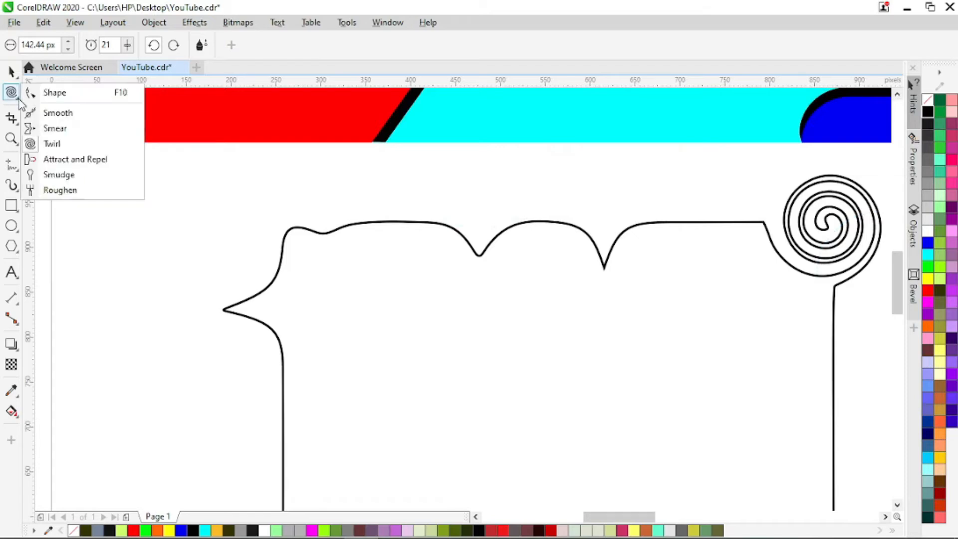
{"action": "left_click", "coordinate": [70, 160]}
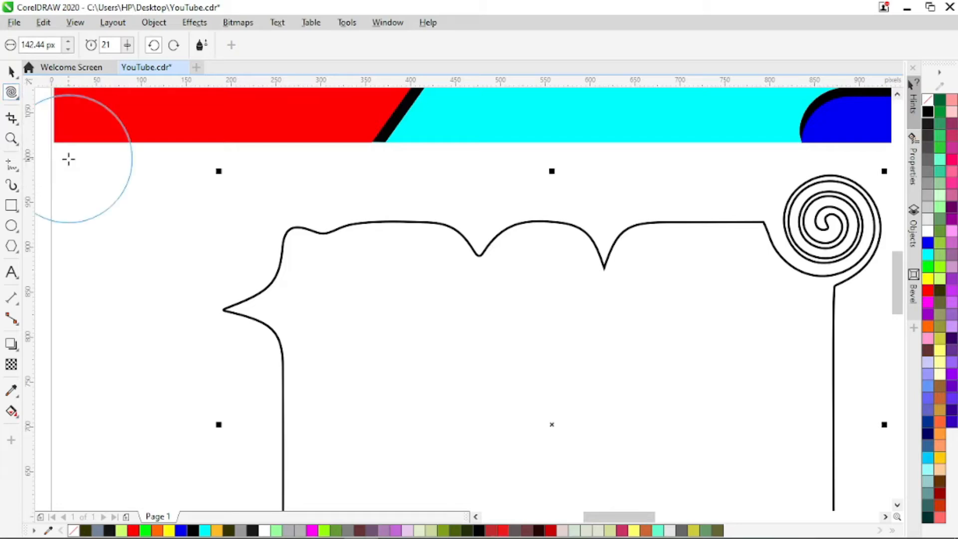
{"action": "mouse_move", "coordinate": [429, 215]}
{"action": "left_mouse_down"}
{"action": "mouse_move", "coordinate": [428, 262]}
{"action": "mouse_move", "coordinate": [392, 218]}
{"action": "mouse_move", "coordinate": [353, 214]}
{"action": "mouse_move", "coordinate": [370, 261]}
{"action": "mouse_move", "coordinate": [347, 271]}
{"action": "mouse_move", "coordinate": [276, 269]}
{"action": "mouse_move", "coordinate": [157, 235]}
{"action": "left_mouse_up"}
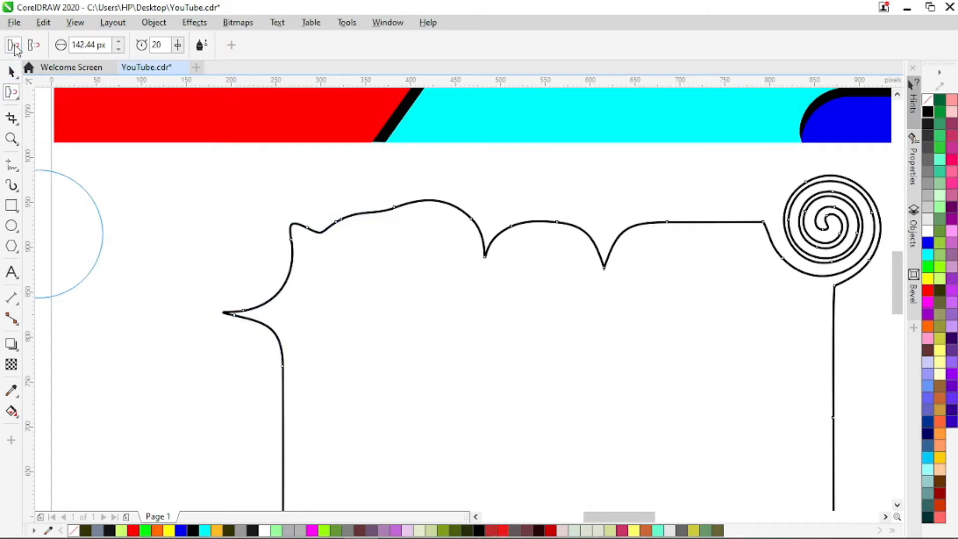
{"action": "mouse_move", "coordinate": [366, 203]}
{"action": "left_mouse_down"}
{"action": "mouse_move", "coordinate": [380, 293]}
{"action": "mouse_move", "coordinate": [352, 177]}
{"action": "left_mouse_up"}
{"action": "left_click", "coordinate": [34, 45]}
{"action": "left_click_drag", "start_coordinate": [306, 351], "coordinate": [212, 361]}
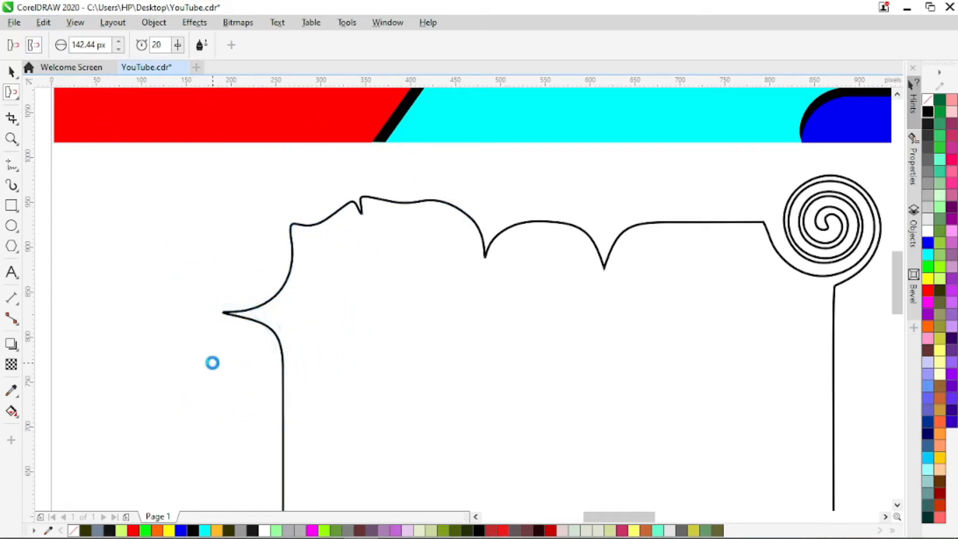
Step: Delete the distorted shape and draw a new rectangle about 510 by 142 px below the coloured banner
{"action": "left_click", "coordinate": [18, 98]}
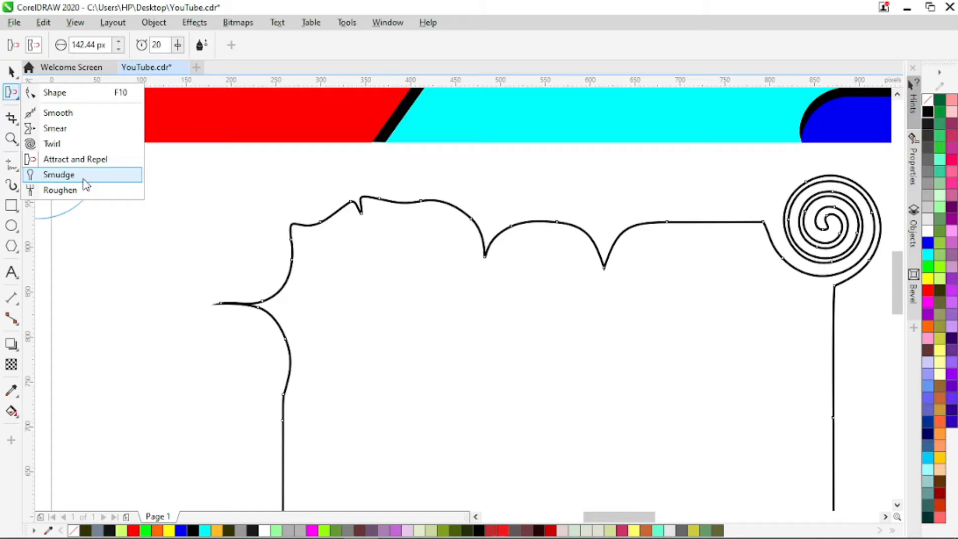
{"action": "left_click", "coordinate": [59, 175]}
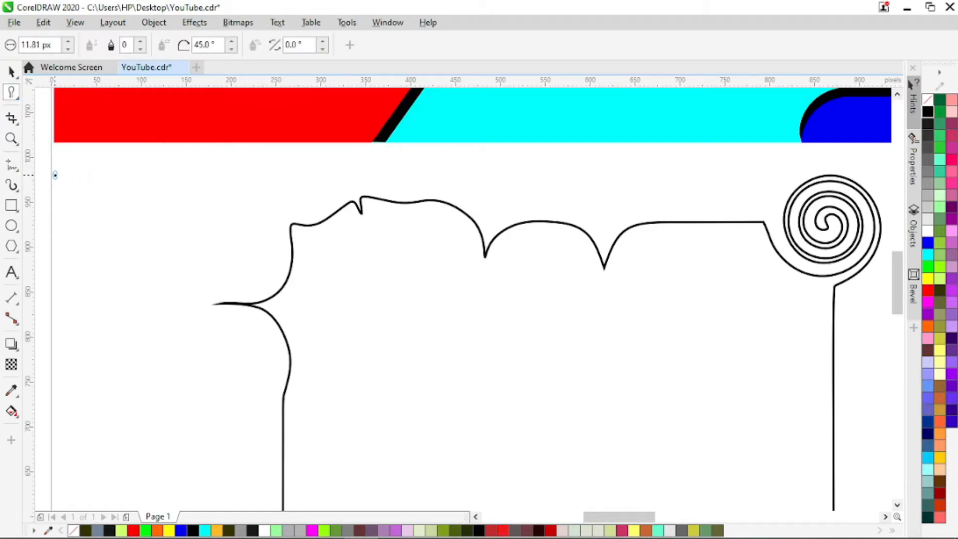
{"action": "left_click", "coordinate": [12, 72]}
{"action": "key", "text": "Delete"}
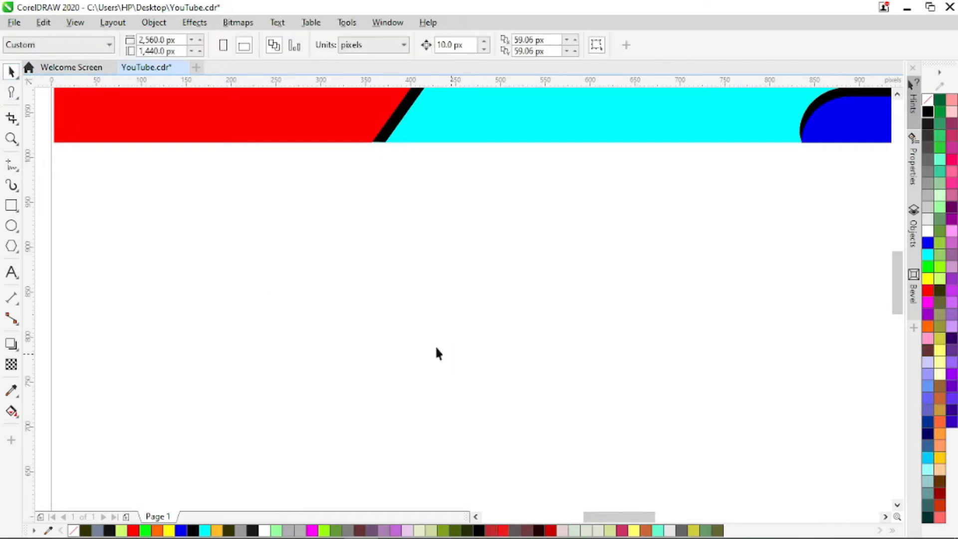
{"action": "left_click", "coordinate": [11, 205]}
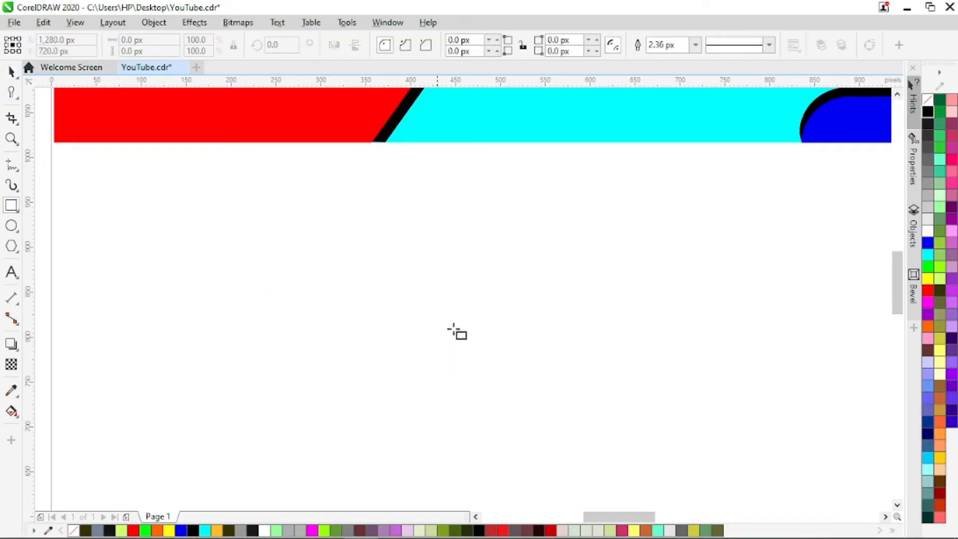
{"action": "left_click_drag", "start_coordinate": [172, 237], "coordinate": [632, 367]}
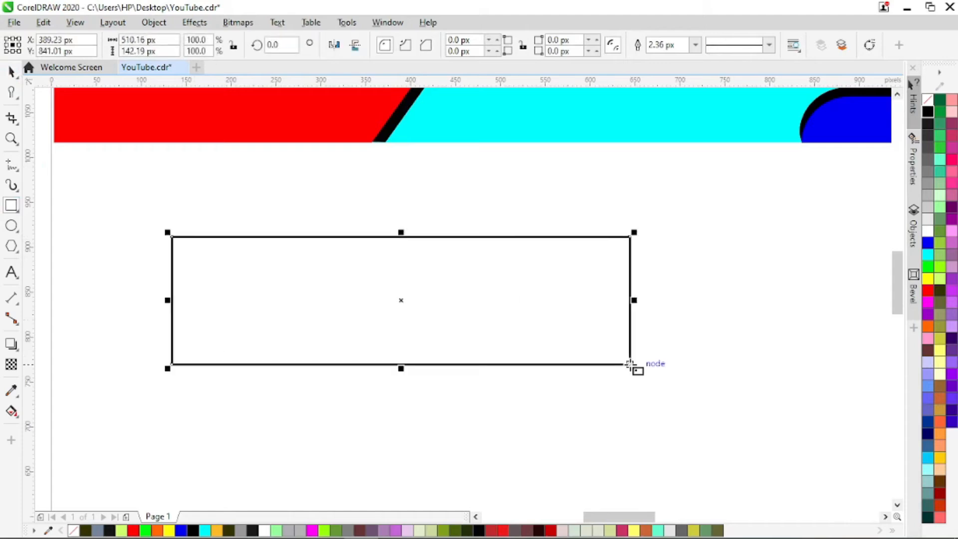
Step: Smudge small dents and a bump along the rectangle's upper edge with a 15.81 px nib and dryout 10
{"action": "left_click", "coordinate": [13, 93]}
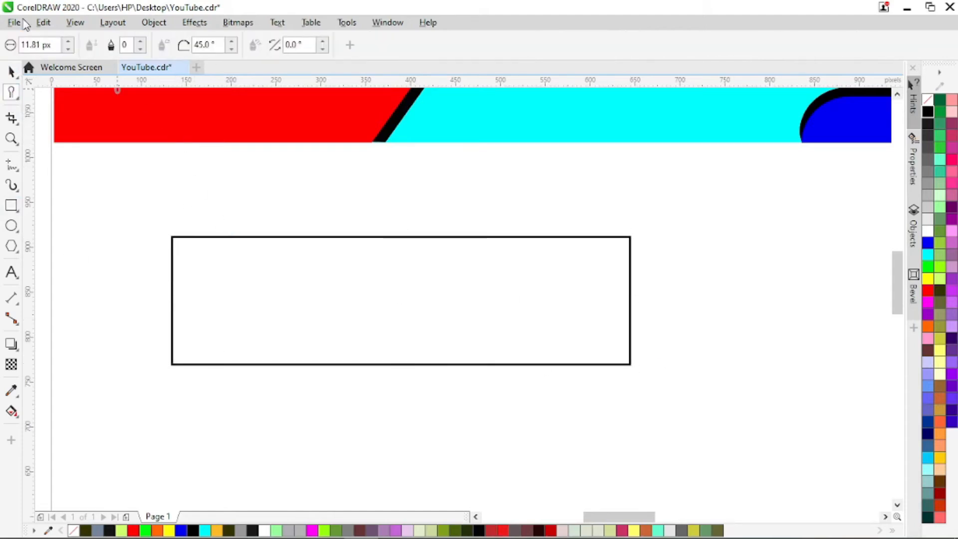
{"action": "left_click", "coordinate": [69, 43]}
{"action": "left_click", "coordinate": [69, 42]}
{"action": "left_click", "coordinate": [69, 43]}
{"action": "left_click", "coordinate": [69, 43]}
{"action": "left_click", "coordinate": [143, 43]}
{"action": "left_click", "coordinate": [143, 43]}
{"action": "left_click", "coordinate": [143, 43]}
{"action": "left_click_drag", "start_coordinate": [217, 234], "coordinate": [270, 239]}
{"action": "left_click_drag", "start_coordinate": [345, 237], "coordinate": [456, 238]}
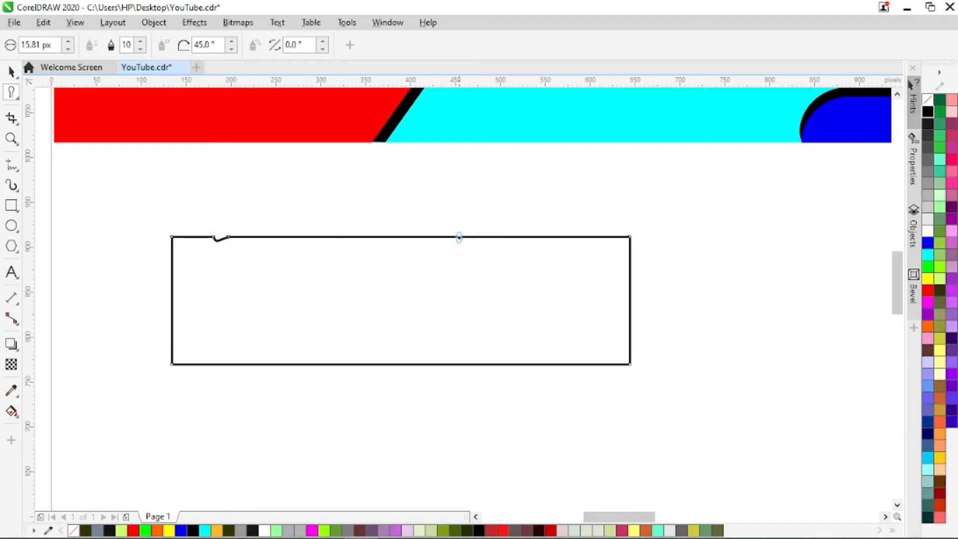
{"action": "left_click_drag", "start_coordinate": [254, 238], "coordinate": [255, 231]}
{"action": "left_click_drag", "start_coordinate": [352, 233], "coordinate": [353, 241]}
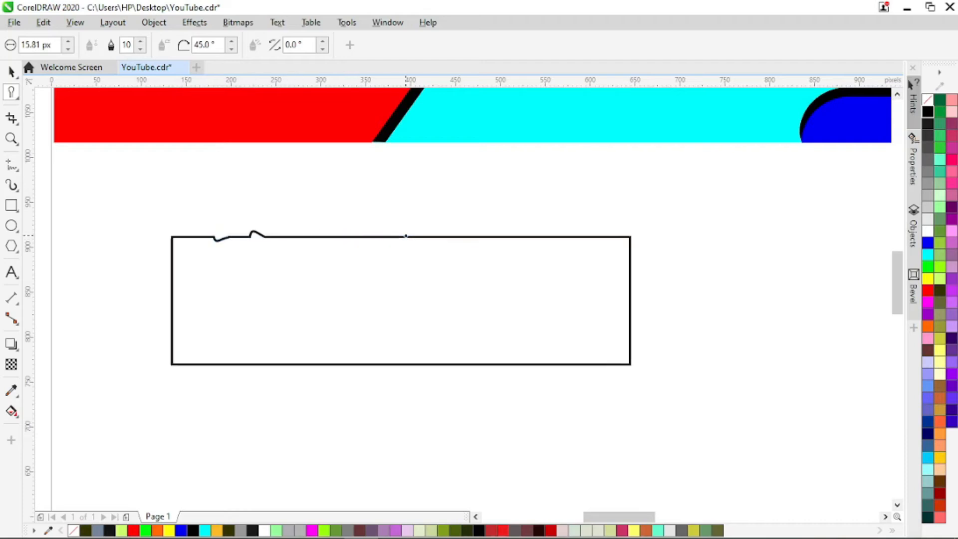
Step: Set the Smudge dryout to 4 and smudge longer inward strokes along the right half of the rectangle's upper edge
{"action": "left_click", "coordinate": [138, 51]}
{"action": "left_click", "coordinate": [137, 50]}
{"action": "left_click", "coordinate": [137, 51]}
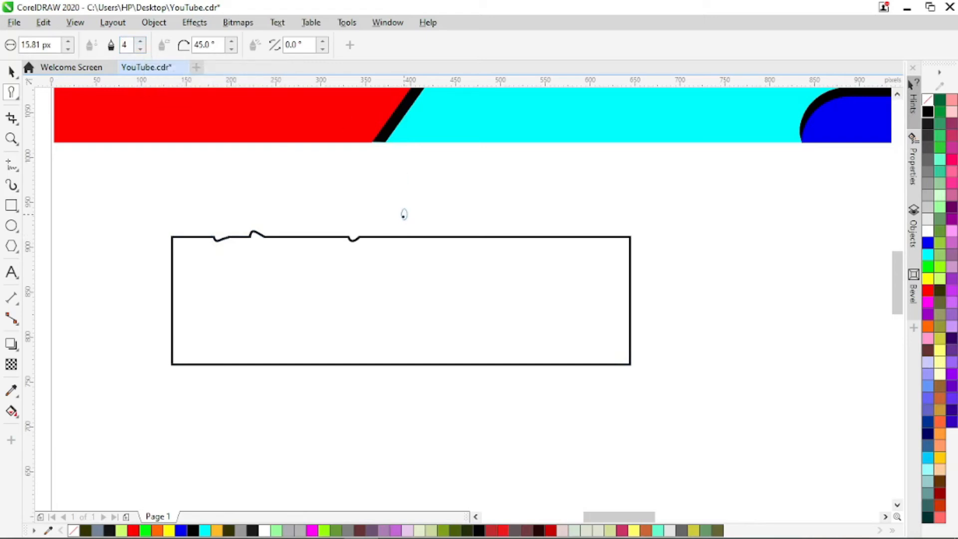
{"action": "left_click_drag", "start_coordinate": [394, 237], "coordinate": [568, 238]}
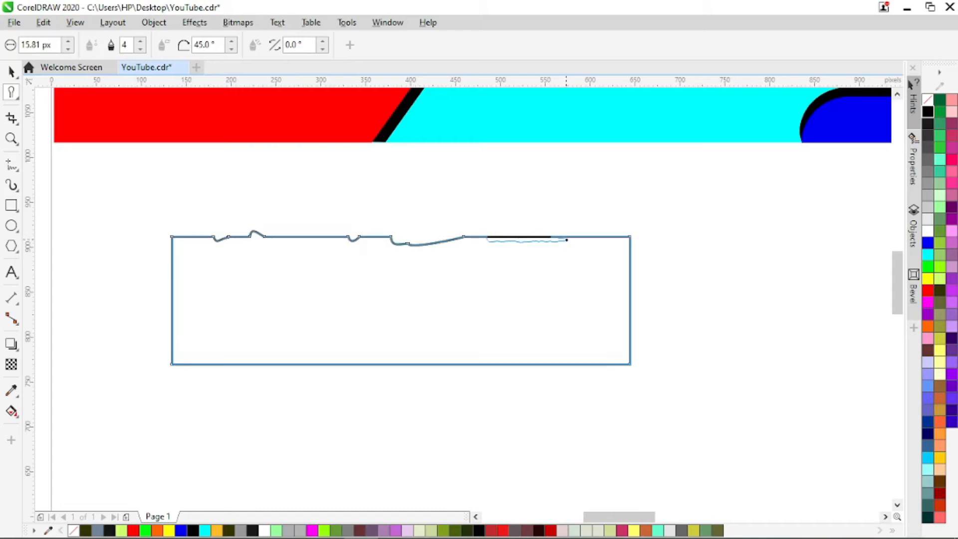
Step: With dryout 0, smudge the upper edge outward, and smudge the rectangle's right edge with an 11.81 px nib
{"action": "left_click", "coordinate": [140, 42]}
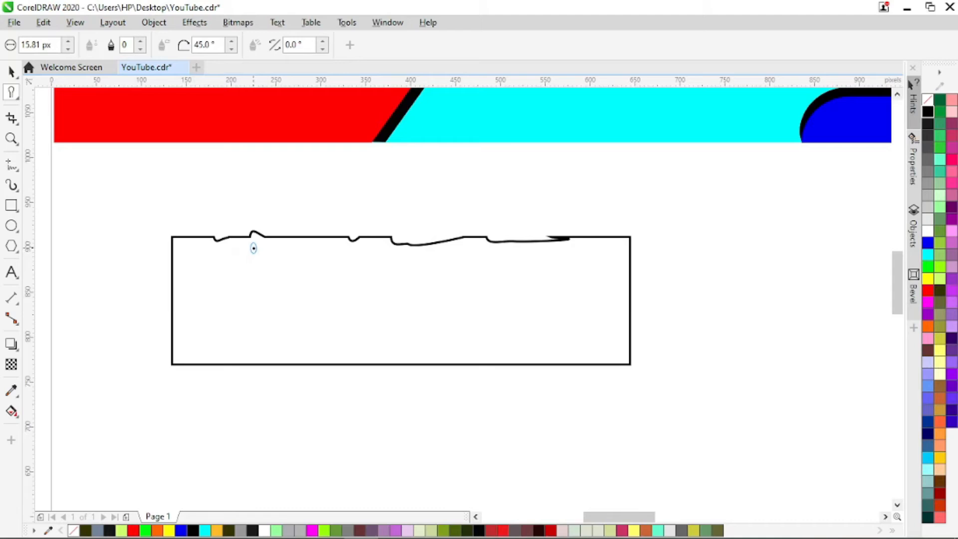
{"action": "left_click_drag", "start_coordinate": [261, 236], "coordinate": [354, 231]}
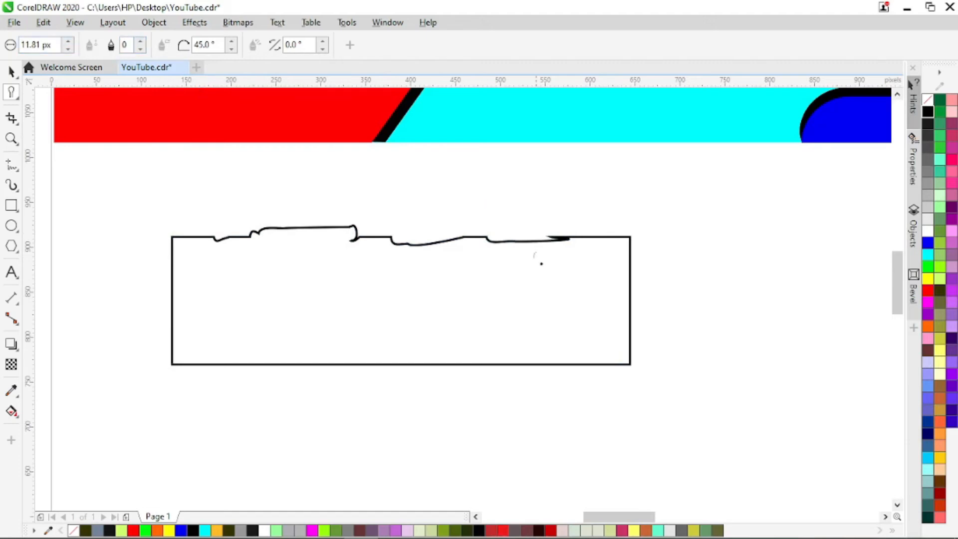
{"action": "left_click_drag", "start_coordinate": [630, 274], "coordinate": [633, 342]}
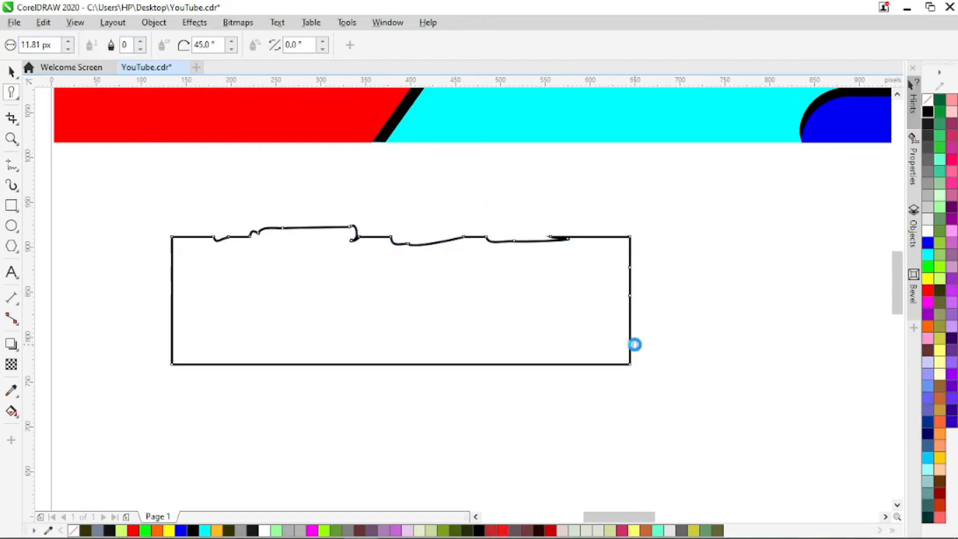
Step: Roughen the rectangle's lower edge with an 11.81 px nib, using spike frequency 1 on the left part and 4 farther right
{"action": "left_click", "coordinate": [12, 93]}
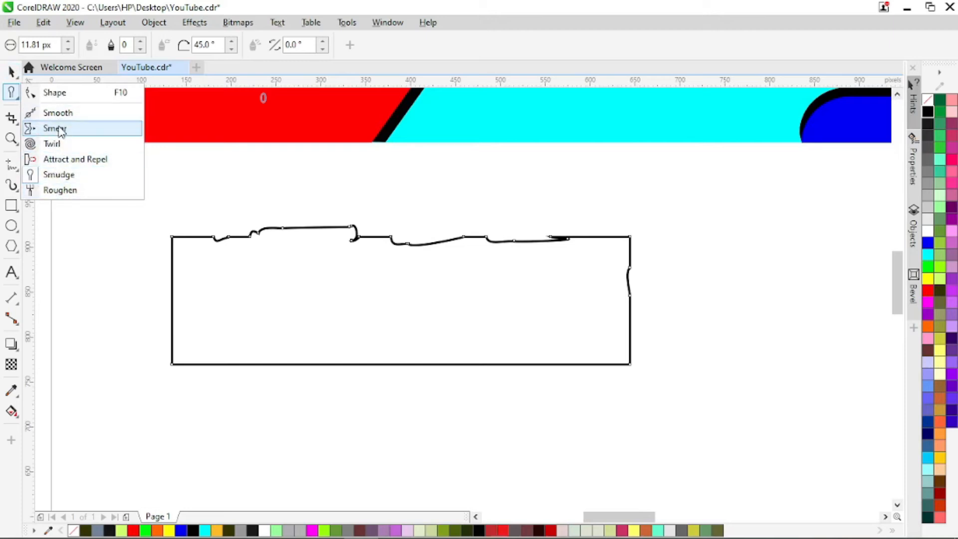
{"action": "left_click", "coordinate": [55, 191]}
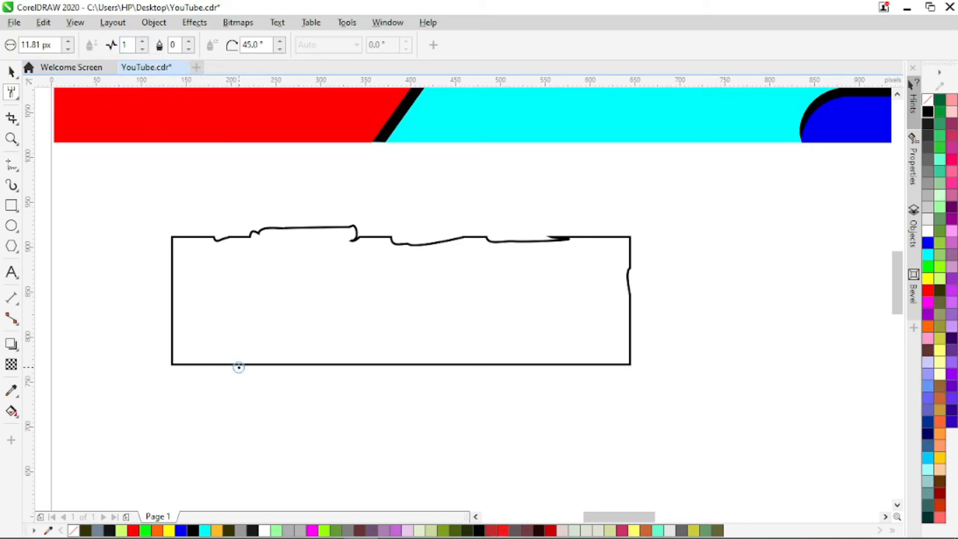
{"action": "mouse_move", "coordinate": [239, 367]}
{"action": "left_mouse_down"}
{"action": "mouse_move", "coordinate": [432, 364]}
{"action": "mouse_move", "coordinate": [243, 357]}
{"action": "left_mouse_up"}
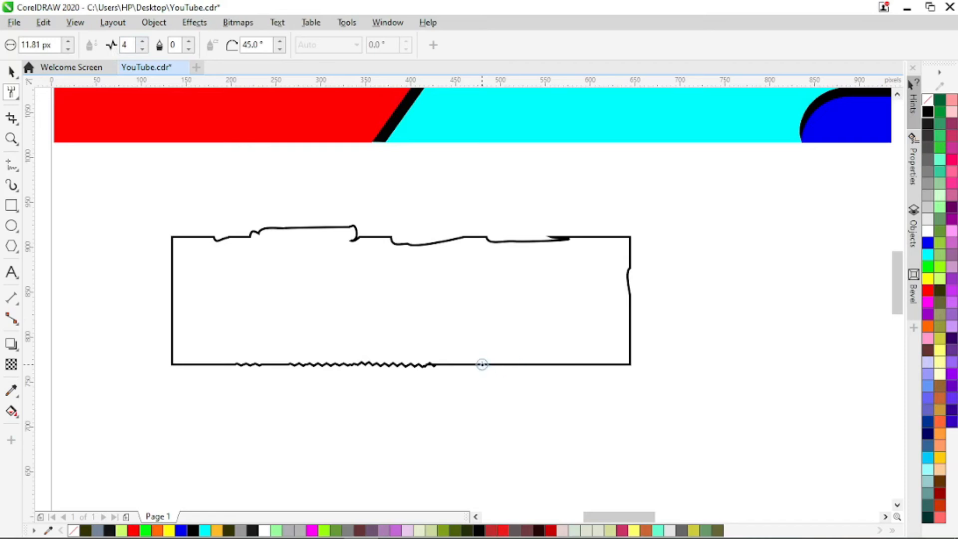
{"action": "left_click_drag", "start_coordinate": [482, 365], "coordinate": [582, 363]}
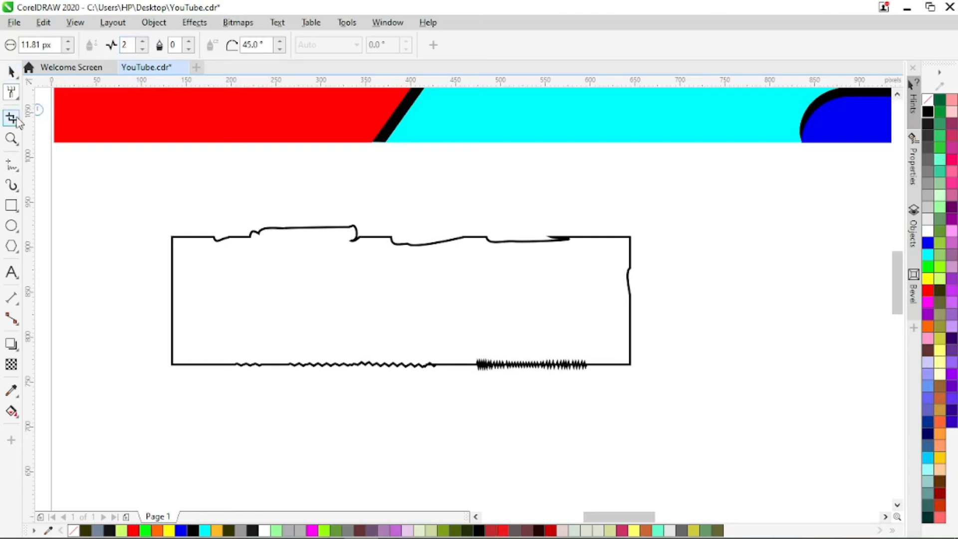
Step: Delete the roughened shape and draw a new rectangle about 206 px wide below the coloured banner
{"action": "left_click", "coordinate": [11, 72]}
{"action": "left_click", "coordinate": [253, 321]}
{"action": "left_click", "coordinate": [254, 323]}
{"action": "key", "text": "Delete"}
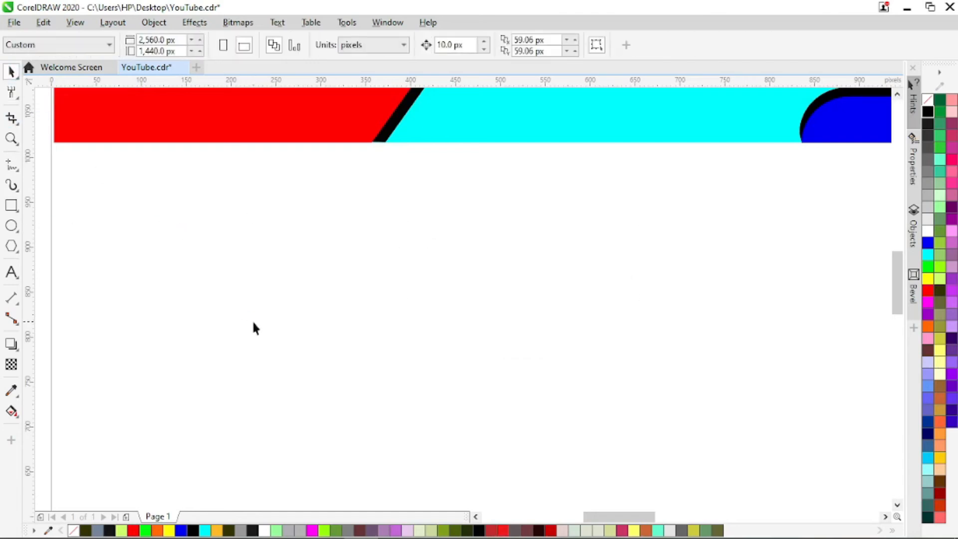
{"action": "left_click", "coordinate": [11, 205]}
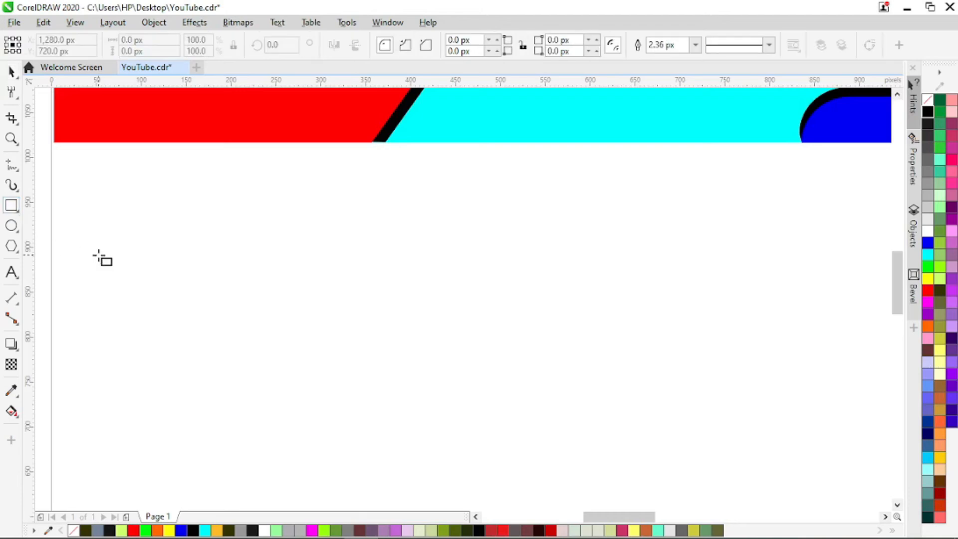
{"action": "left_click_drag", "start_coordinate": [137, 223], "coordinate": [323, 387]}
Step: Roughen the new rectangle's whole upper edge into a zigzag with a 21.81 px nib and spike frequency 1
{"action": "left_click", "coordinate": [12, 91]}
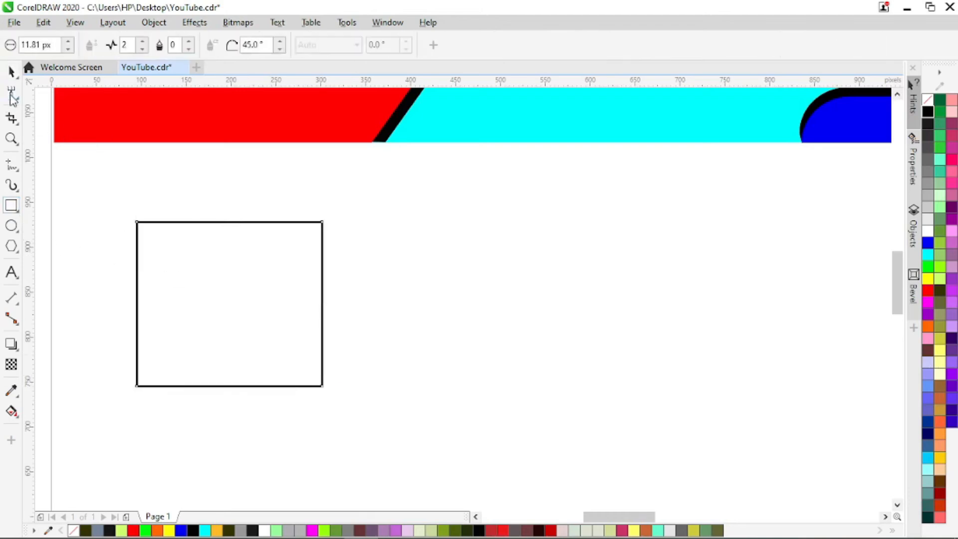
{"action": "left_click", "coordinate": [142, 50]}
{"action": "left_click", "coordinate": [68, 42]}
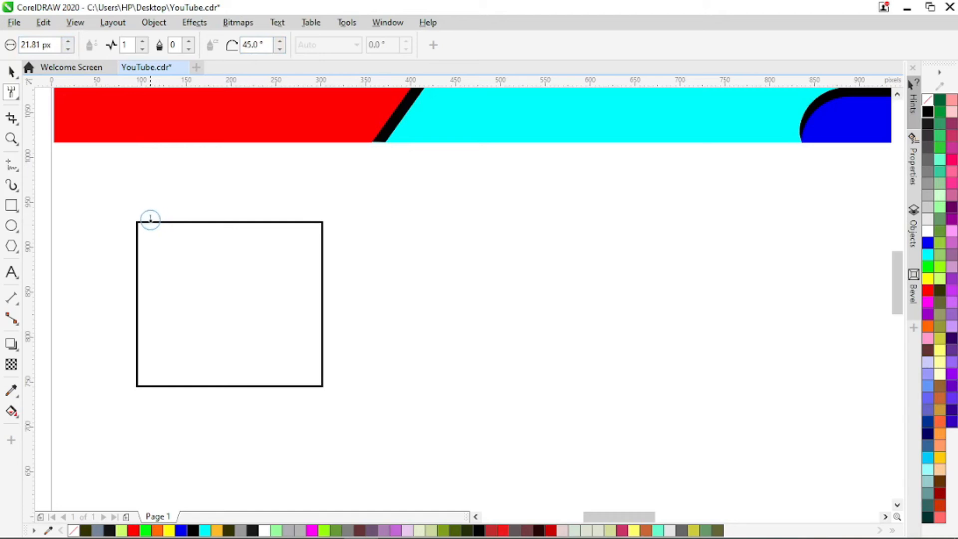
{"action": "left_click_drag", "start_coordinate": [150, 221], "coordinate": [328, 223]}
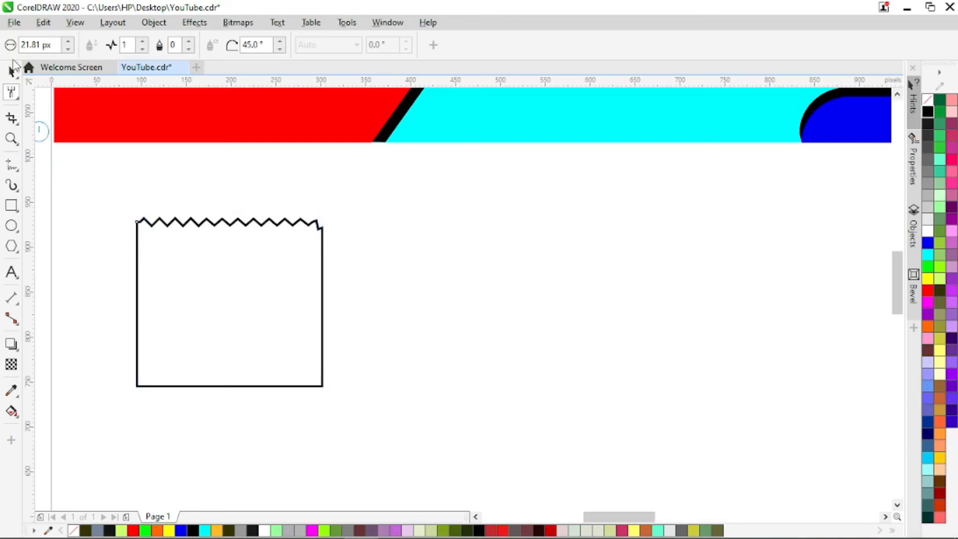
Step: Move the zigzag shape about 118 px to the right and draw a rectangle about 45 by 240 px over its left edge
{"action": "left_click", "coordinate": [11, 72]}
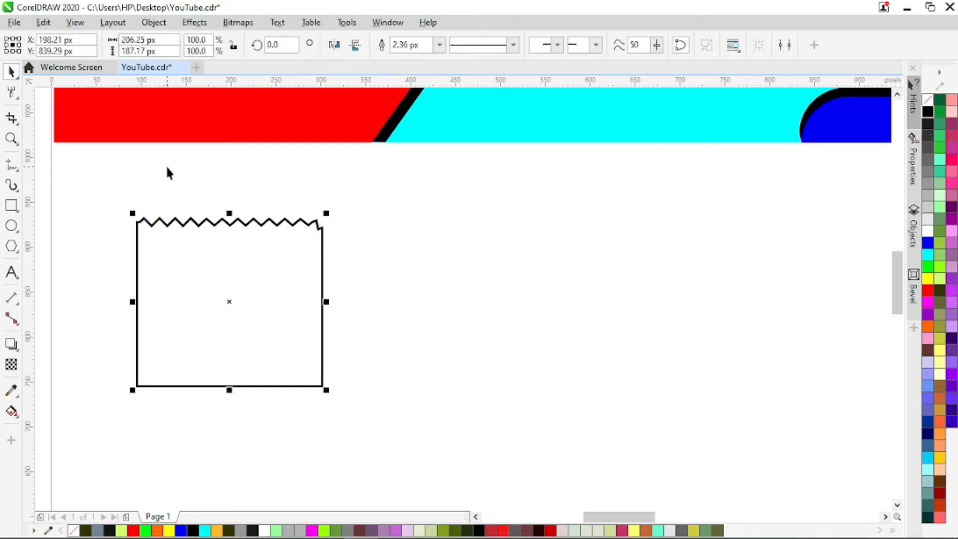
{"action": "left_click_drag", "start_coordinate": [237, 288], "coordinate": [331, 287]}
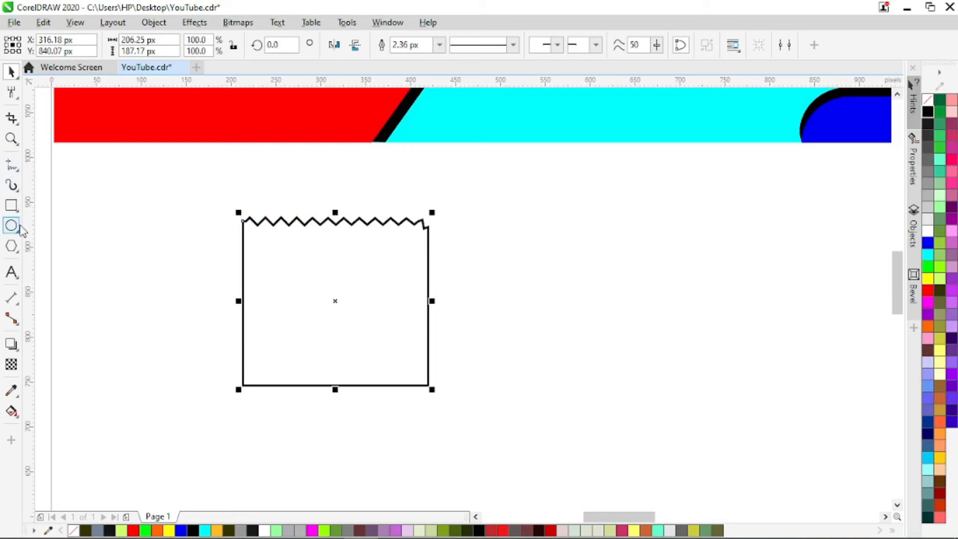
{"action": "left_click", "coordinate": [12, 205]}
{"action": "left_click_drag", "start_coordinate": [217, 202], "coordinate": [258, 417]}
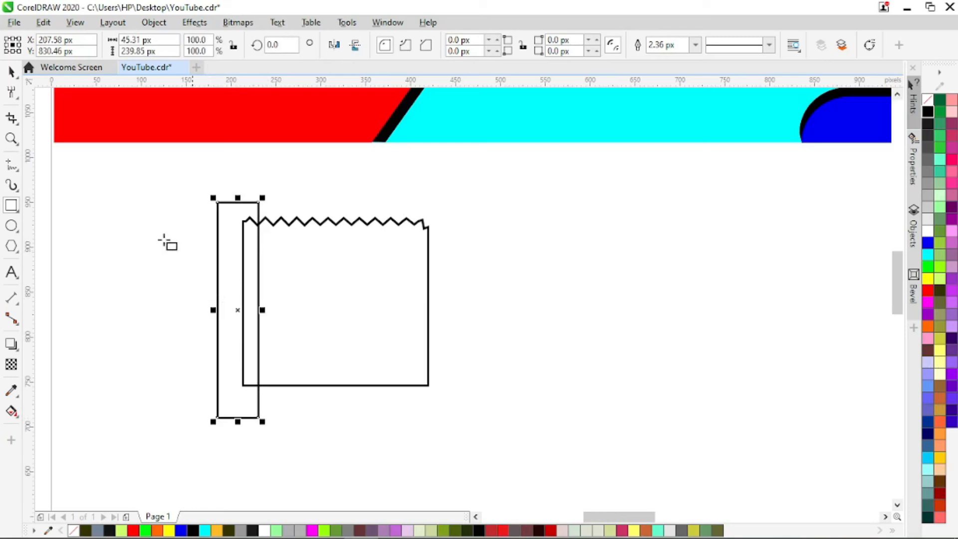
Step: Trim the left edge of the zigzag shape with the narrow rectangle and clear the selection
{"action": "left_click", "coordinate": [11, 71]}
{"action": "left_click", "coordinate": [307, 221], "text": "shift"}
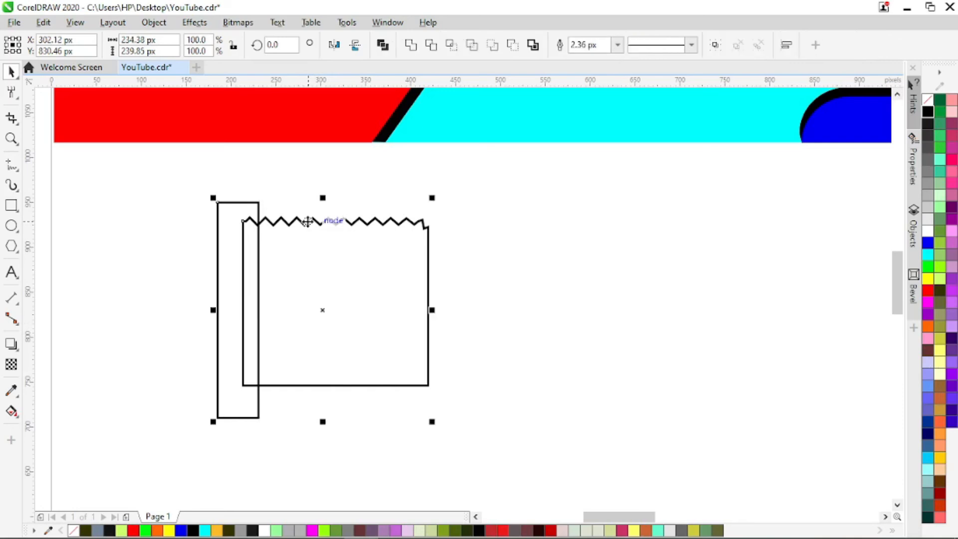
{"action": "left_click", "coordinate": [430, 46]}
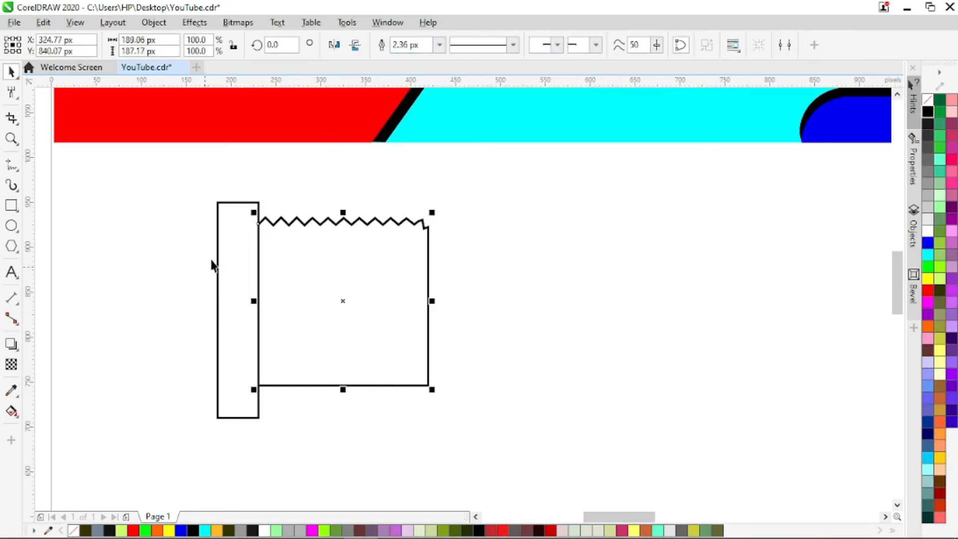
{"action": "left_click", "coordinate": [222, 239], "text": "shift"}
{"action": "left_click", "coordinate": [223, 239], "text": "shift"}
{"action": "left_click", "coordinate": [317, 268]}
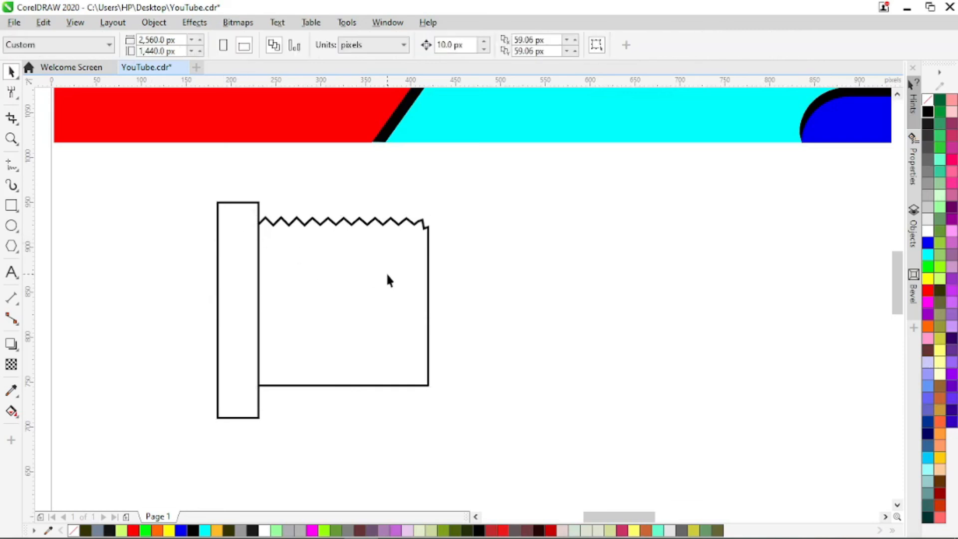
Step: Move the trimmed zigzag shape about 63 px to the right of the narrow rectangle and fill it with red
{"action": "left_click", "coordinate": [348, 223]}
{"action": "key", "text": "Escape"}
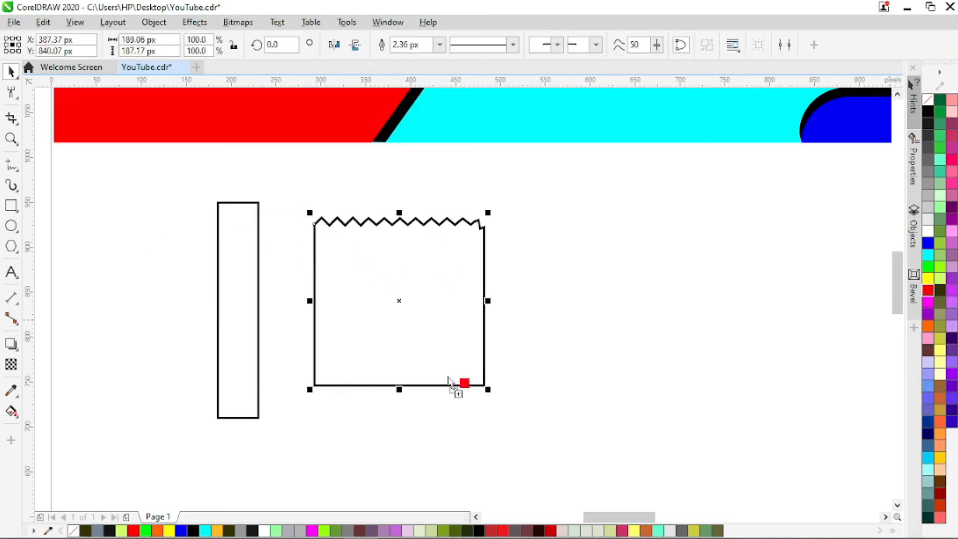
{"action": "left_click_drag", "start_coordinate": [448, 378], "coordinate": [425, 314]}
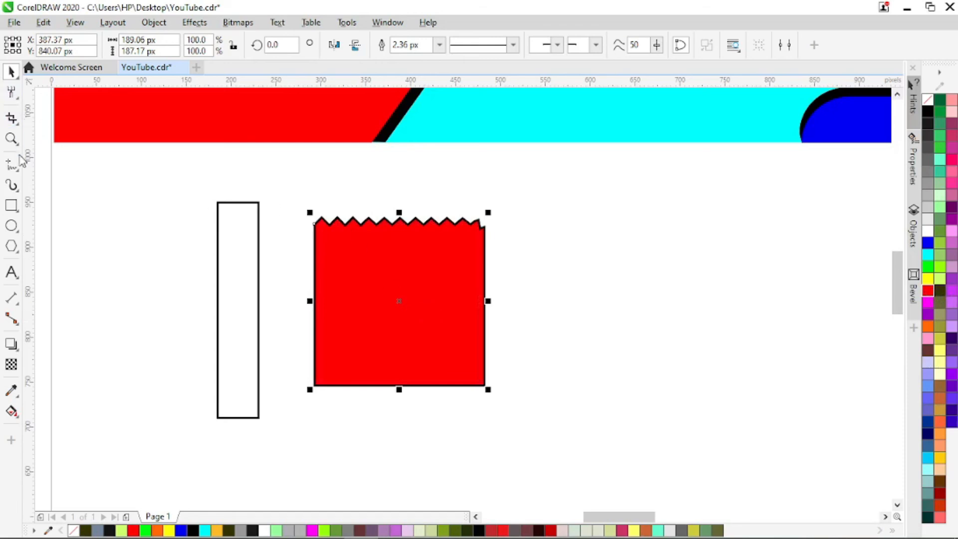
Step: Draw a rectangle about 80 by 539 px over the red shape's right edge and trim the shape with it
{"action": "left_click", "coordinate": [11, 206]}
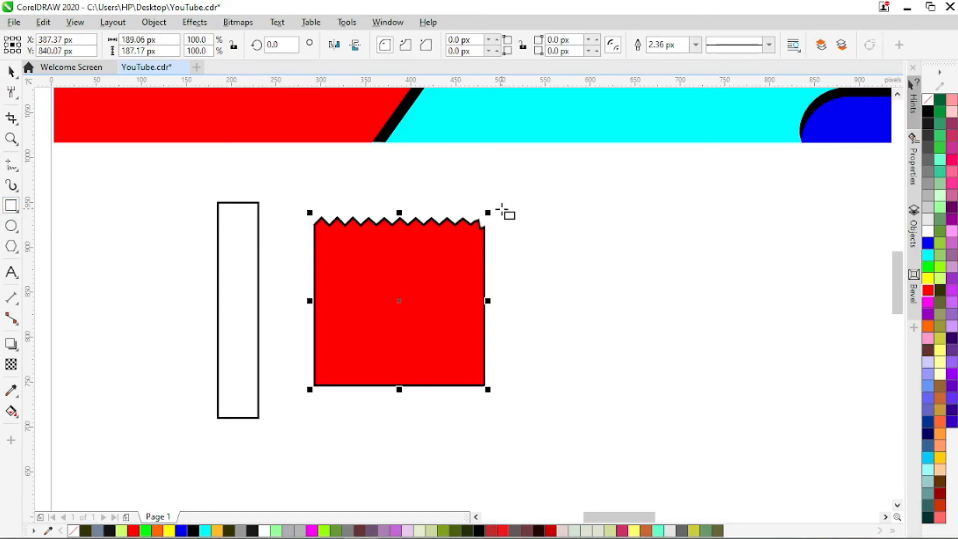
{"action": "left_click_drag", "start_coordinate": [508, 209], "coordinate": [471, 446]}
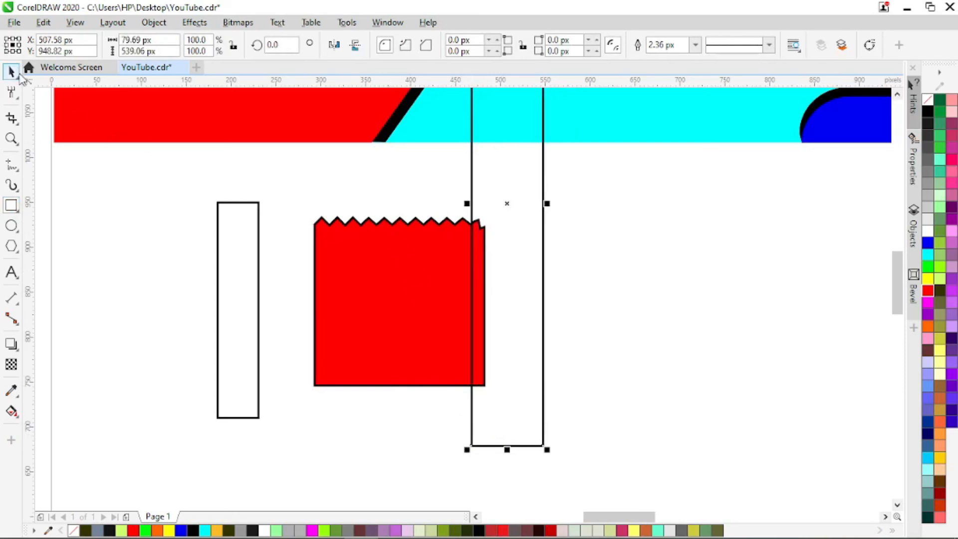
{"action": "left_click", "coordinate": [19, 74]}
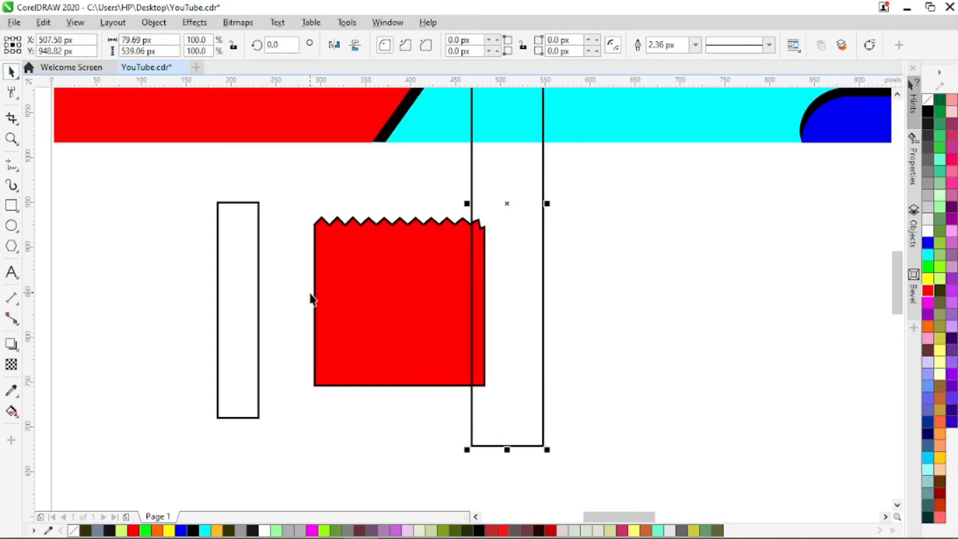
{"action": "left_click", "coordinate": [316, 227], "text": "shift"}
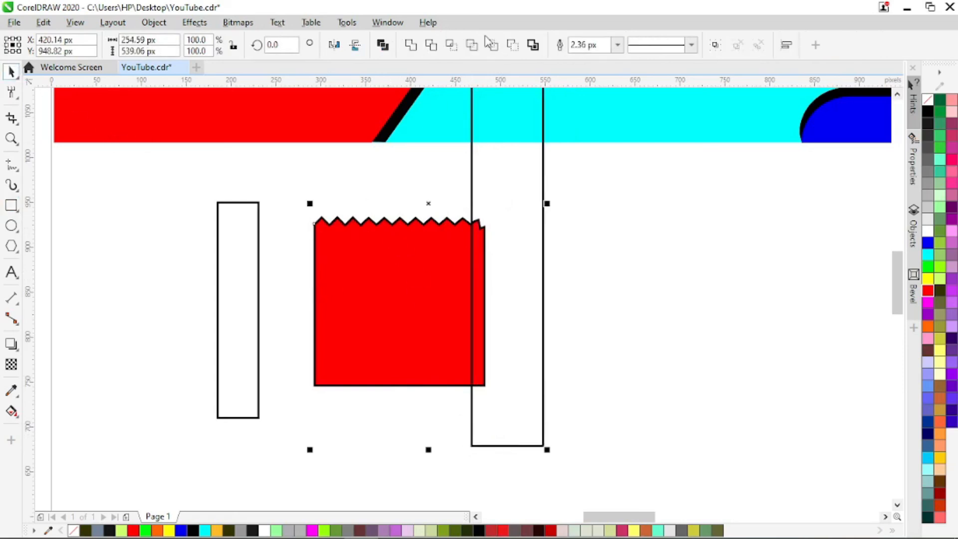
{"action": "left_click", "coordinate": [432, 46]}
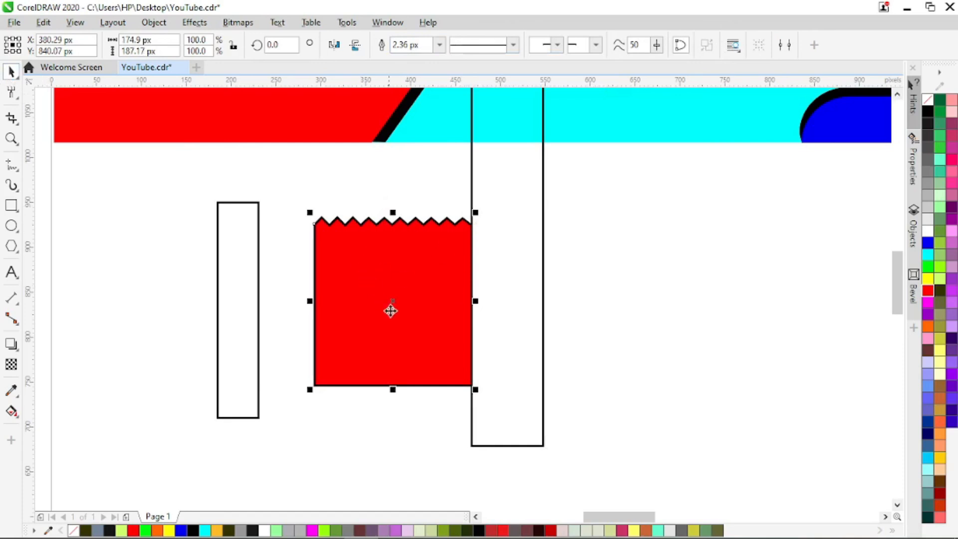
Step: Move the red shape left between the two rectangles and compress it from above to about 108 px high
{"action": "left_click_drag", "start_coordinate": [391, 301], "coordinate": [351, 292]}
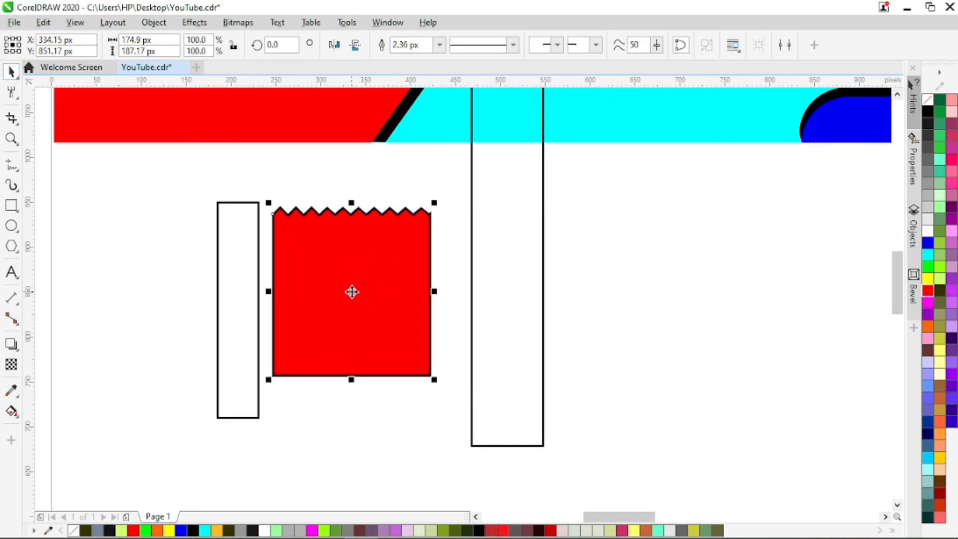
{"action": "left_click_drag", "start_coordinate": [351, 202], "coordinate": [351, 275]}
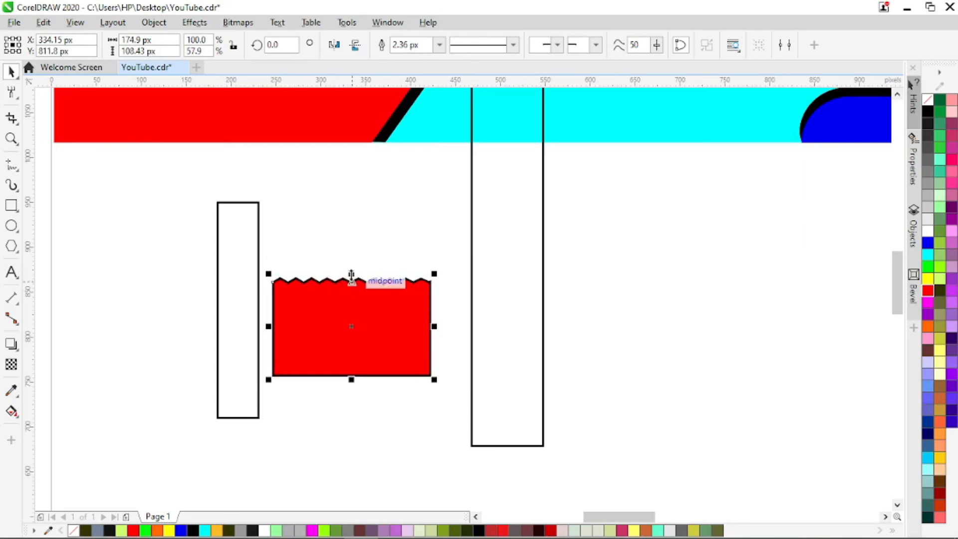
Step: Mirror a copy of the red zigzag shape directly below the original and weld both halves together
{"action": "left_click_drag", "start_coordinate": [351, 275], "coordinate": [336, 422]}
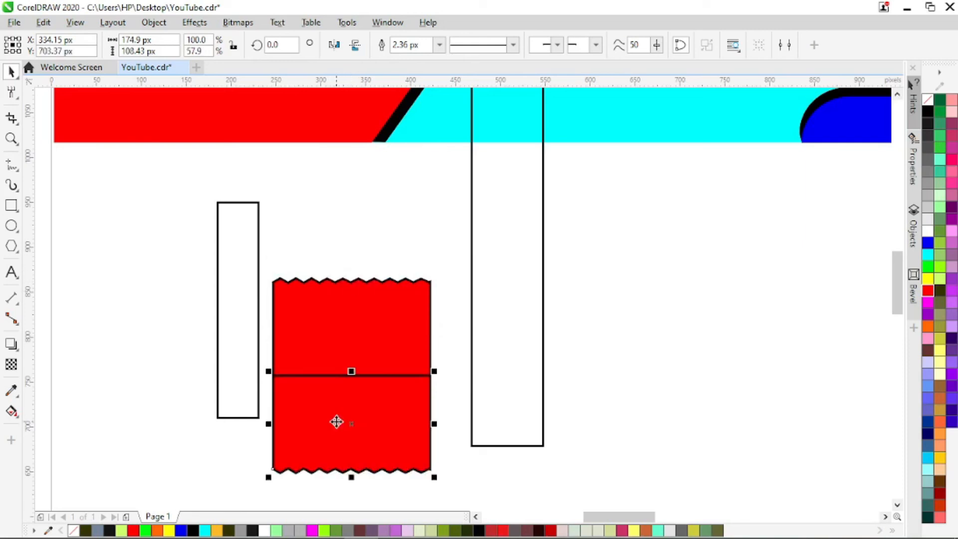
{"action": "left_click", "coordinate": [336, 330], "text": "shift"}
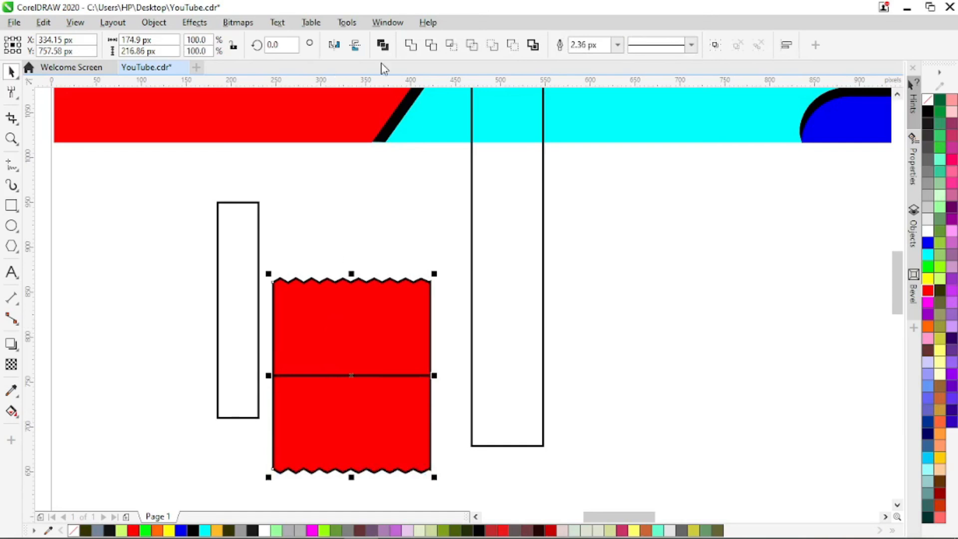
{"action": "left_click", "coordinate": [411, 45]}
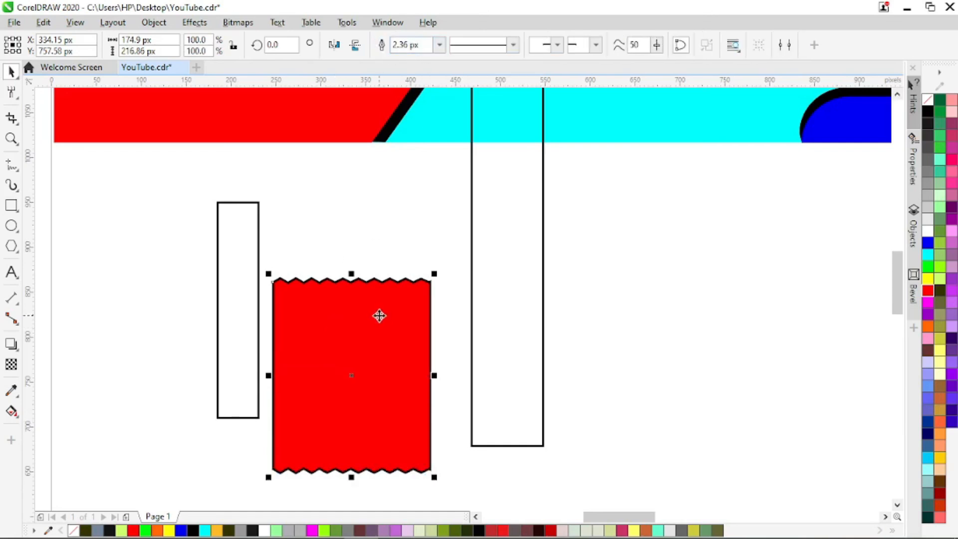
Step: Delete the two outlined rectangles and the red zigzag shape, leaving only the banner
{"action": "left_click", "coordinate": [230, 204]}
{"action": "key", "text": "Delete"}
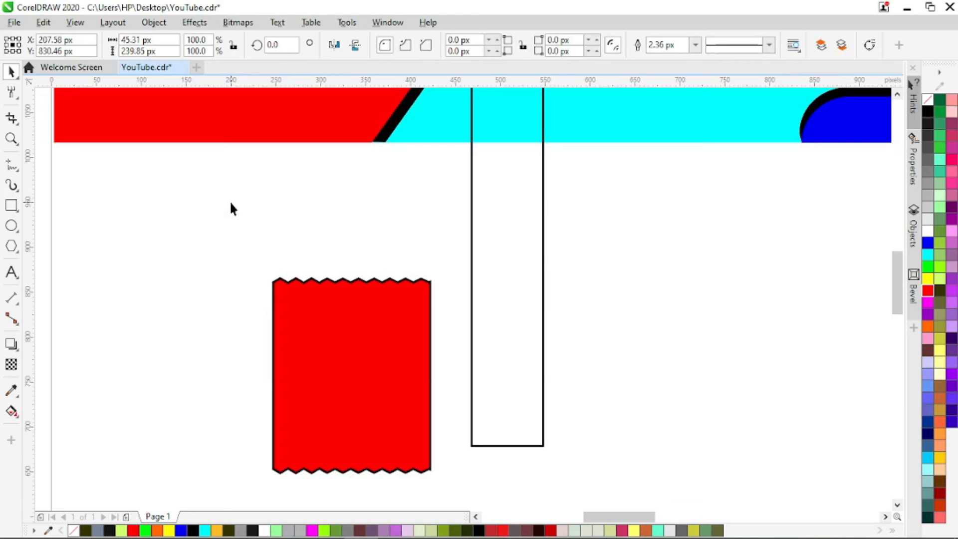
{"action": "left_click", "coordinate": [306, 304]}
{"action": "key", "text": "Delete"}
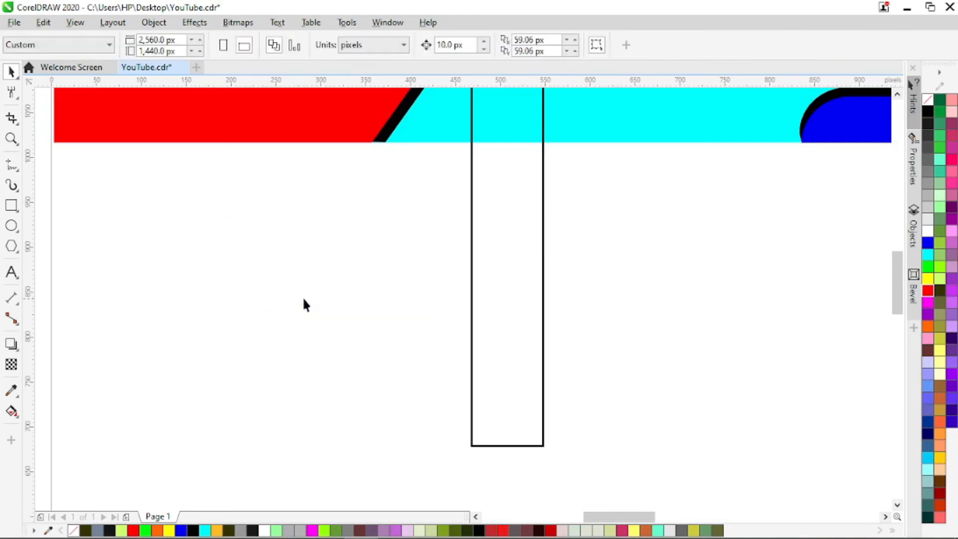
{"action": "left_click", "coordinate": [544, 214]}
{"action": "key", "text": "Delete"}
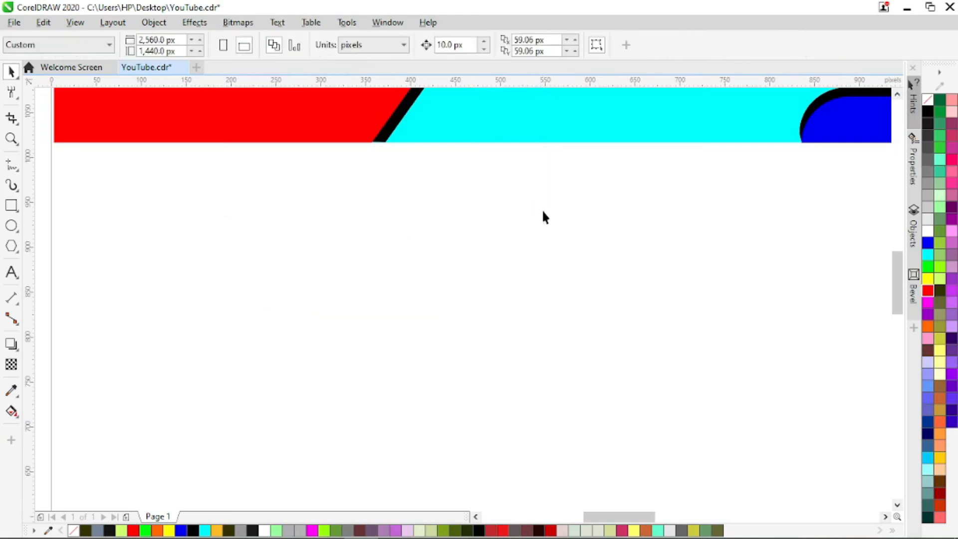
{"action": "left_click", "coordinate": [11, 92]}
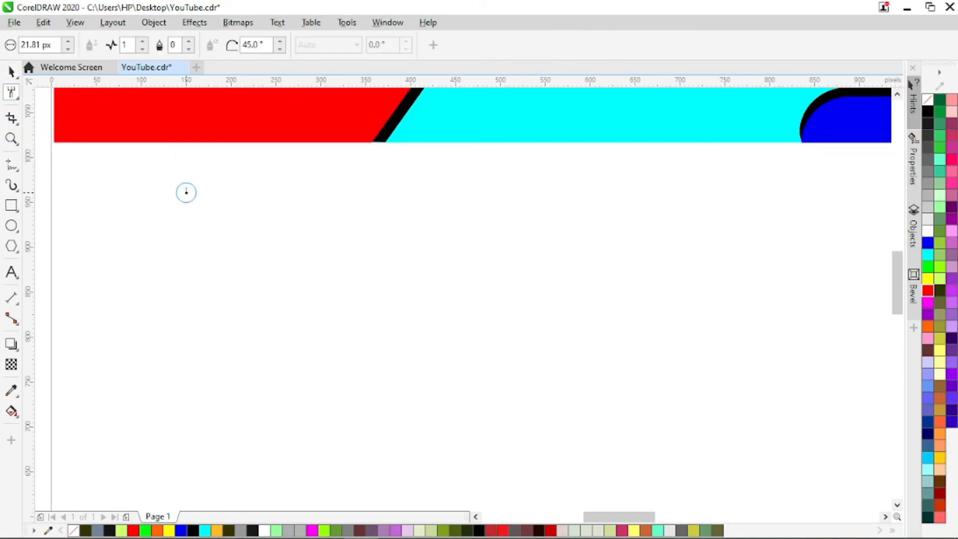
{"action": "scroll", "coordinate": [186, 193], "scroll_direction": "down", "scroll_amount": 2}
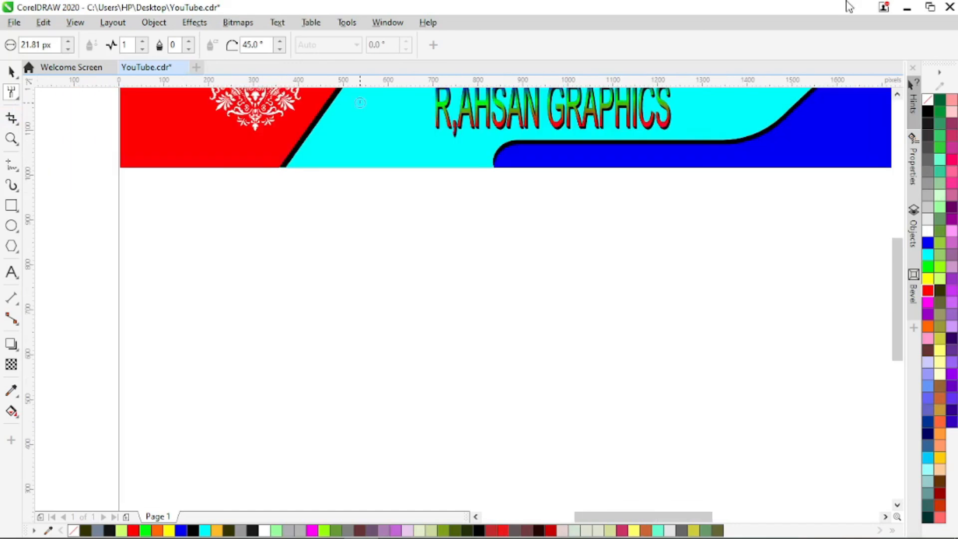